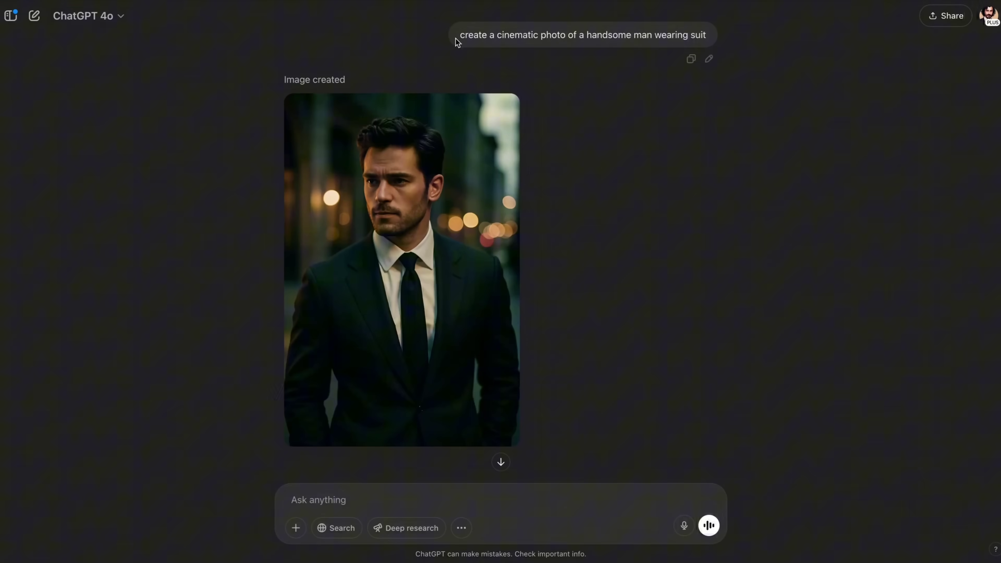
Step: Highlight the suit photo prompt's wording beside the generated man-in-suit image, then clear the highlight
drag(461, 36, 587, 36)
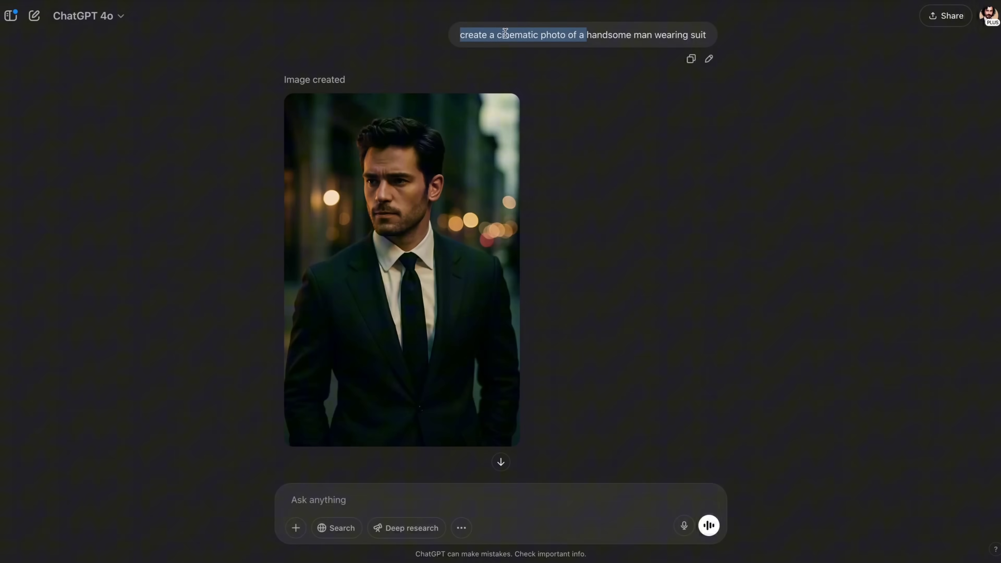
click(622, 162)
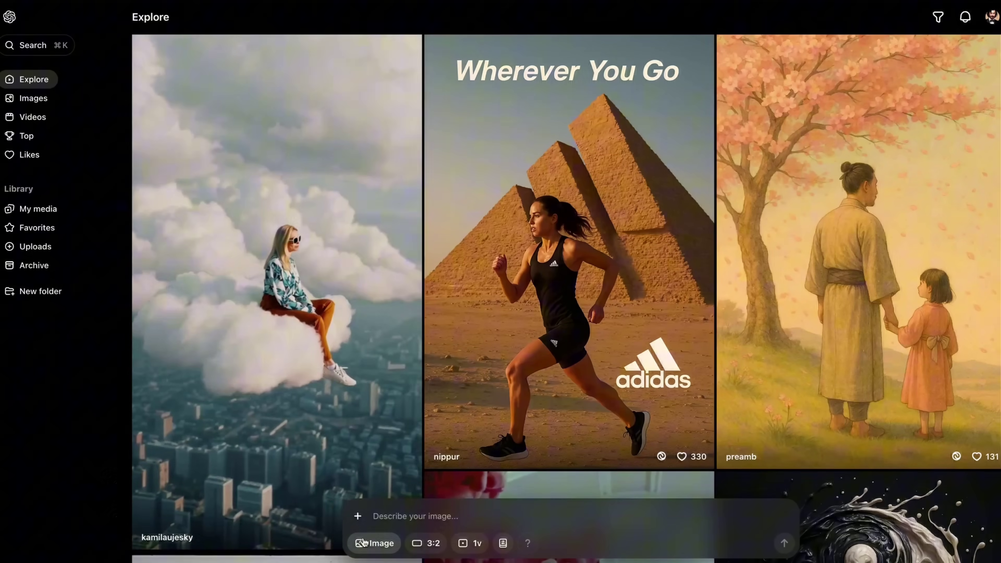
Step: Keep Image as the generation type on Sora's Explore page and dismiss the choice
click(368, 544)
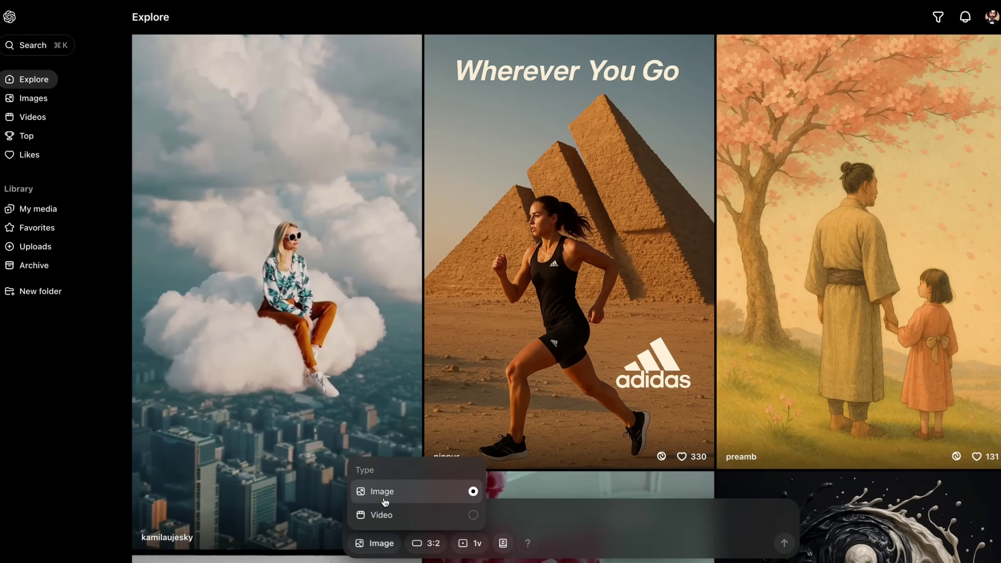
click(549, 523)
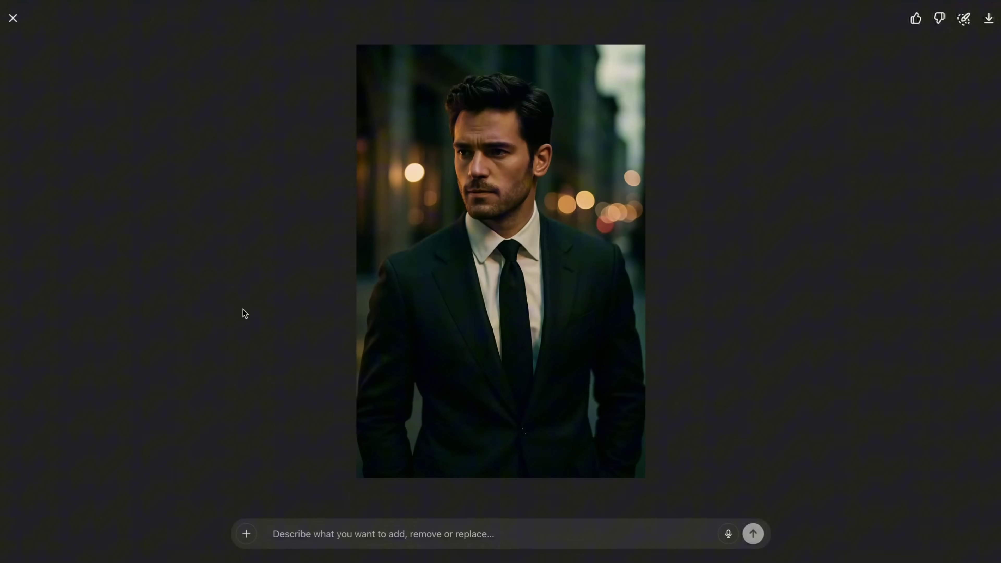
Step: Close the suit portrait and review the bathrobe prompt, its image, and the parking-garage scene
click(233, 256)
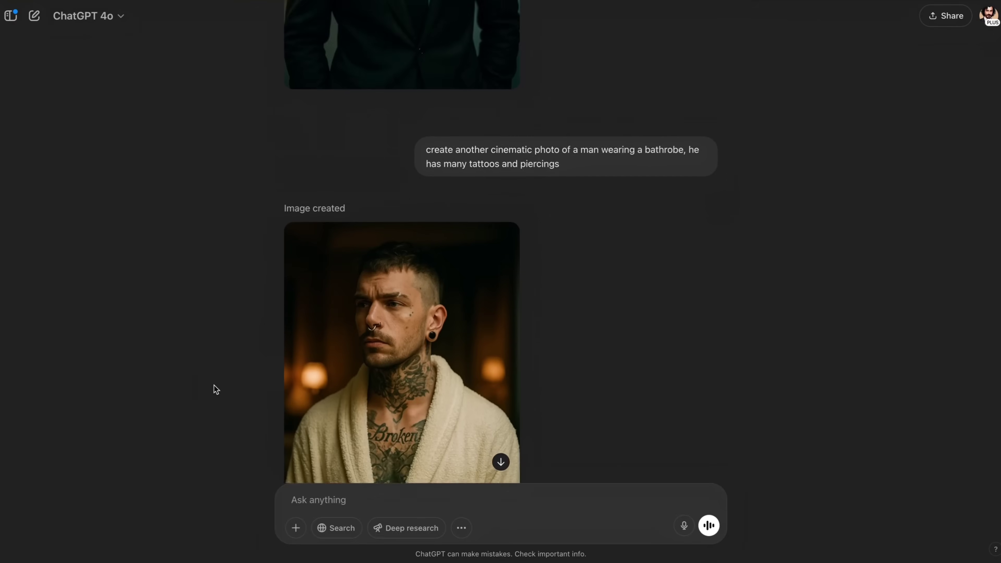
scroll(216, 389, down, 3)
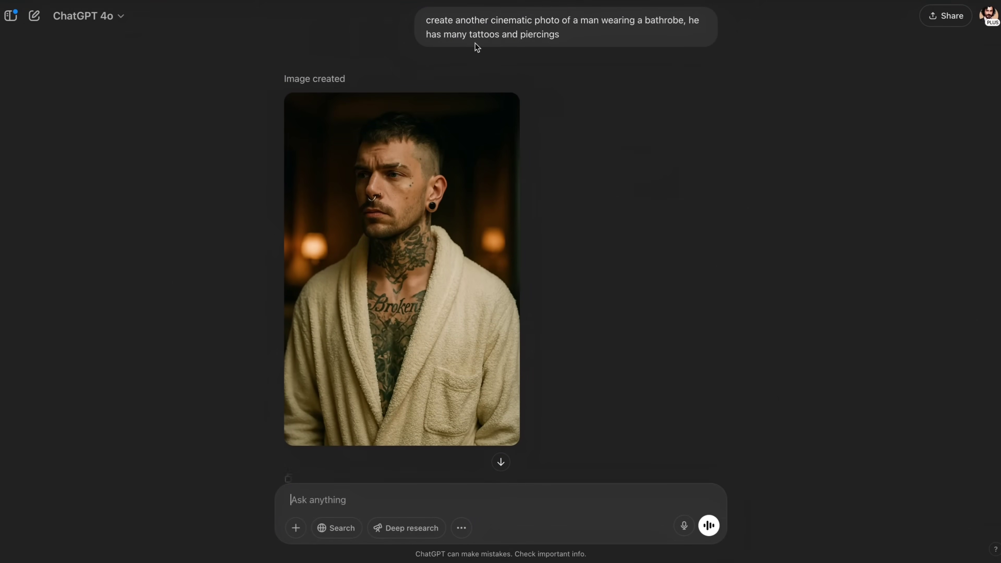
drag(425, 20, 634, 27)
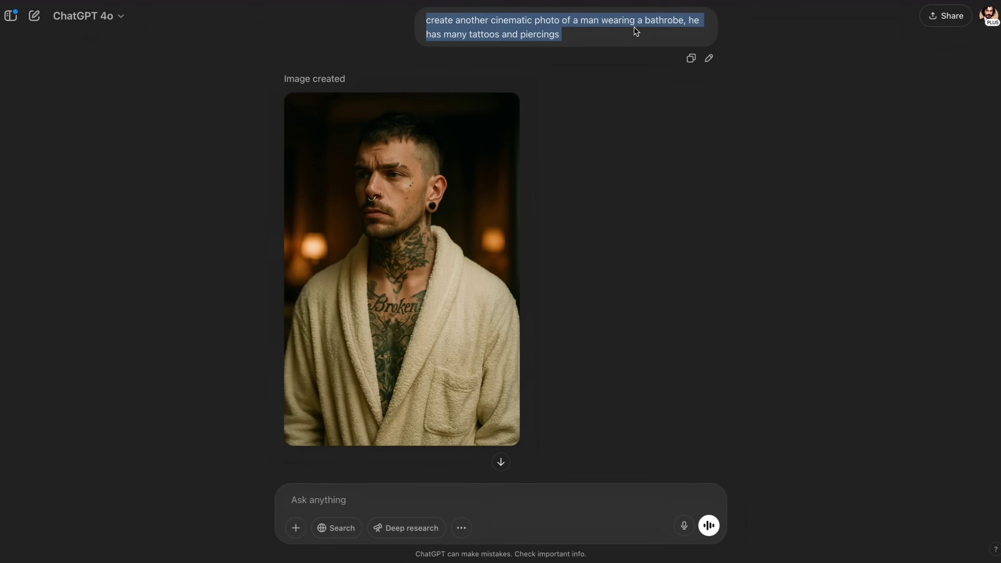
click(603, 192)
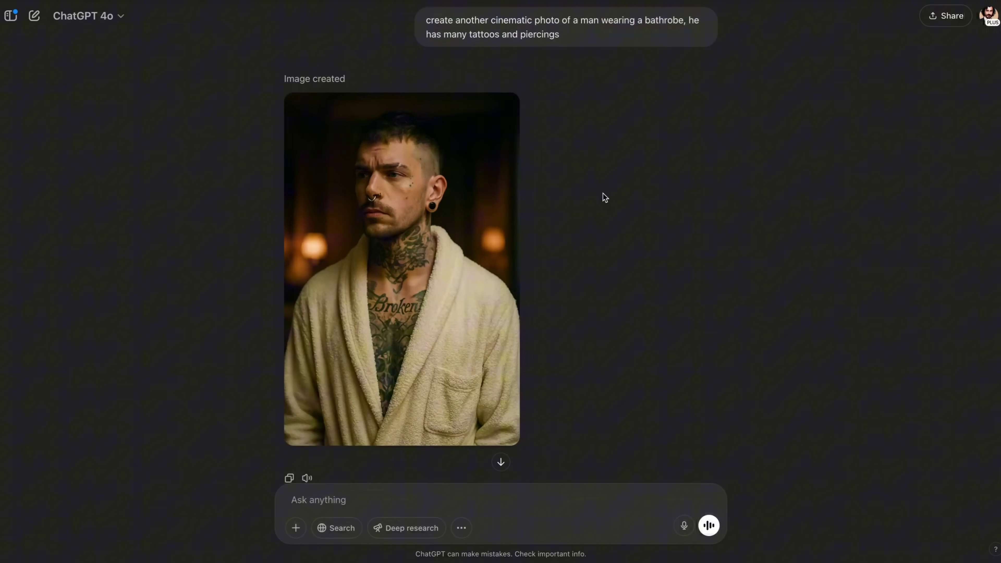
scroll(596, 185, down, 5)
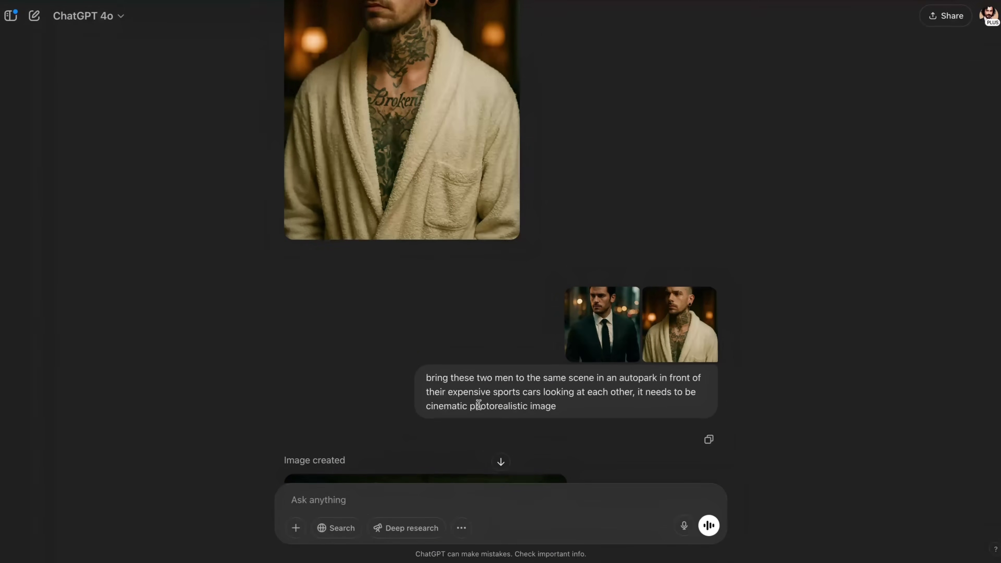
scroll(562, 415, down, 6)
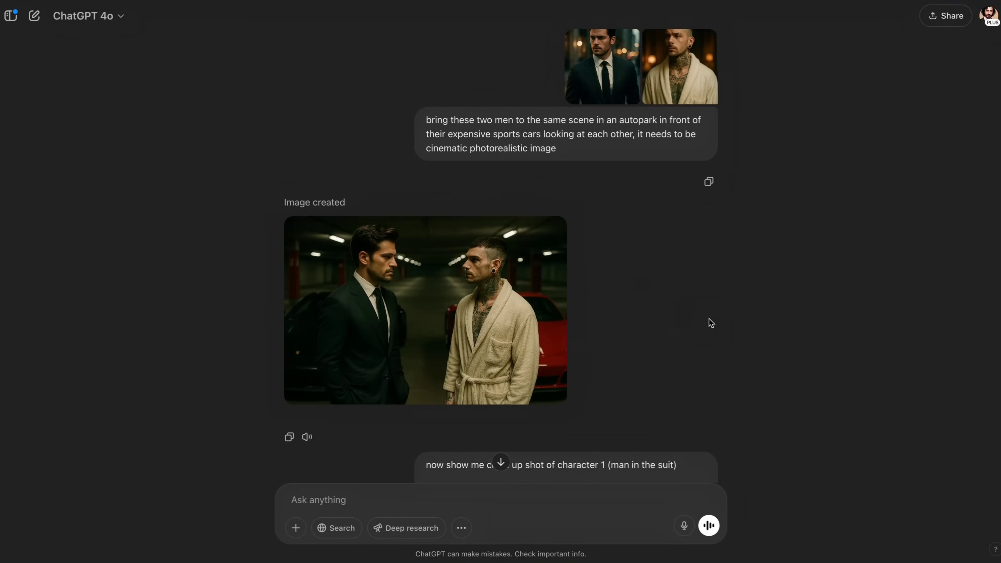
Step: Review the character 1 and character 2 close-ups down to the over-the-shoulder garage shot
scroll(129, 362, down, 10)
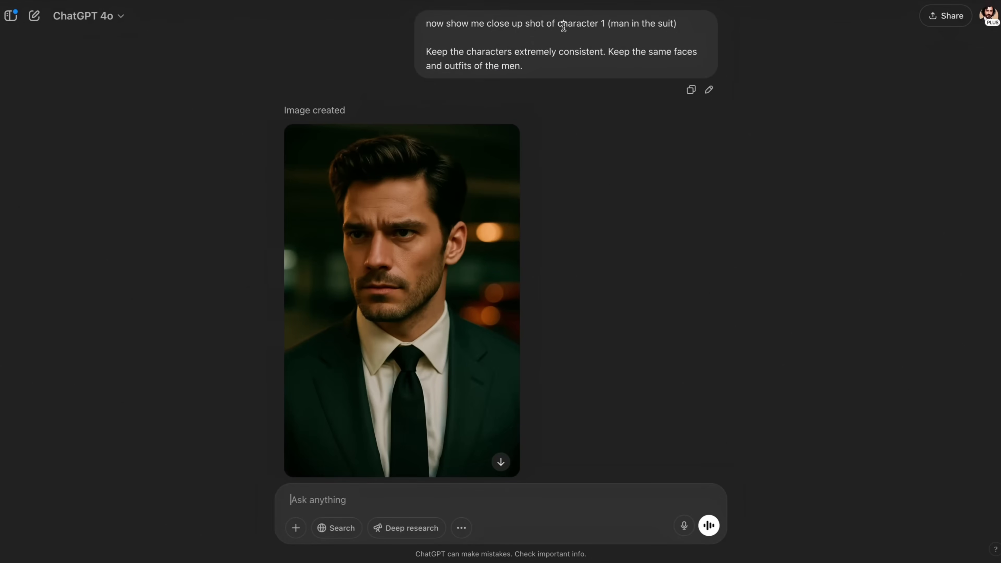
drag(558, 26, 603, 27)
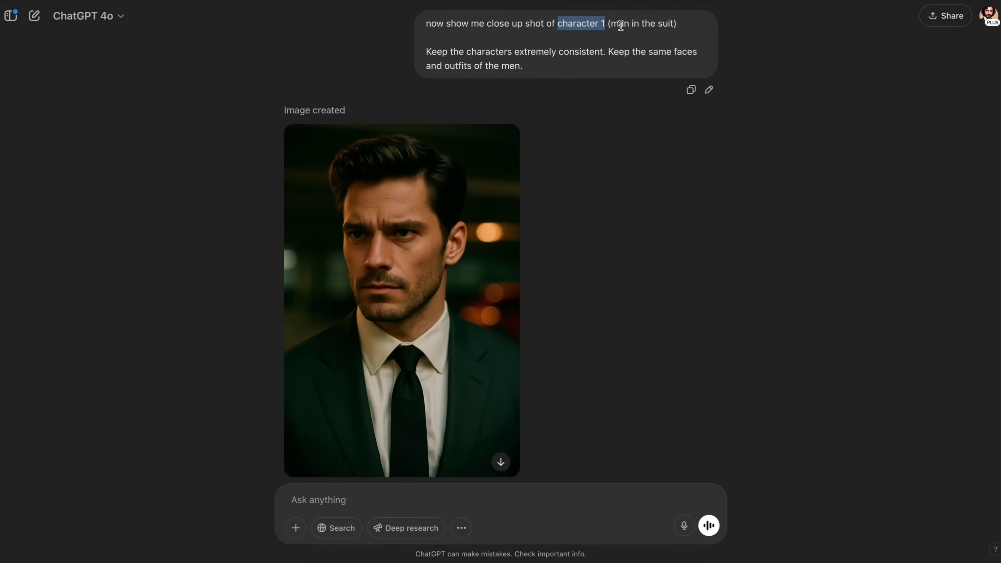
click(620, 26)
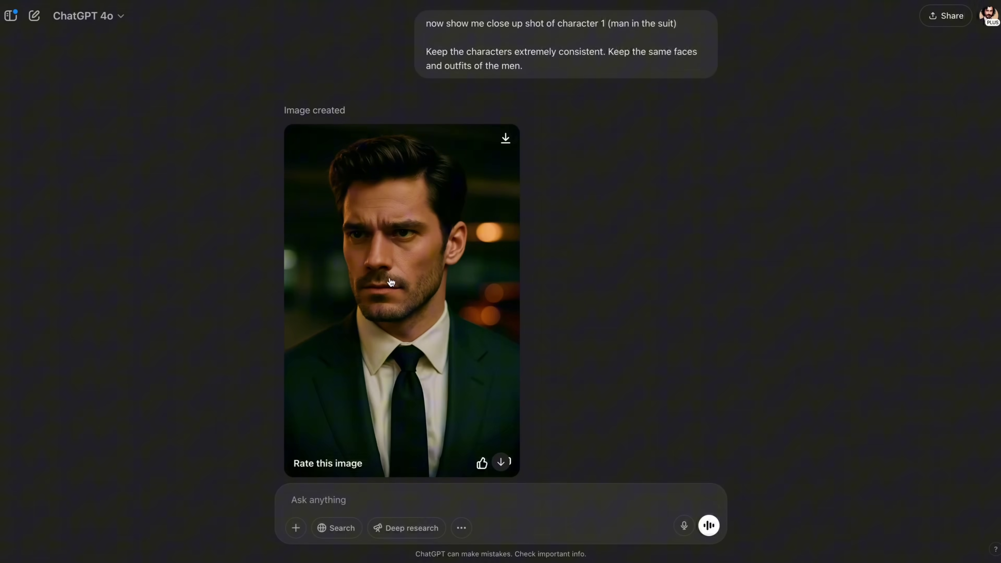
scroll(405, 285, down, 10)
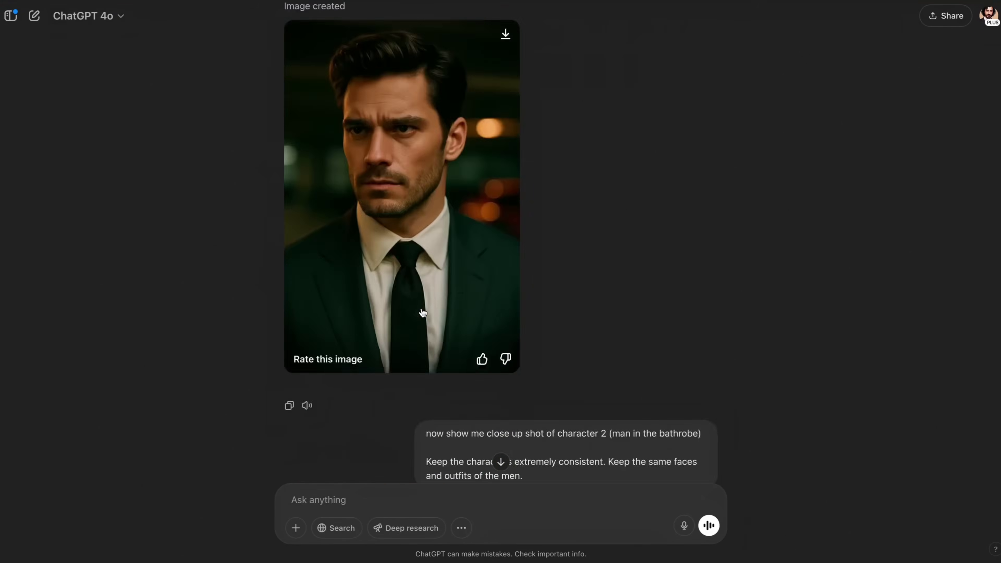
scroll(423, 312, down, 3)
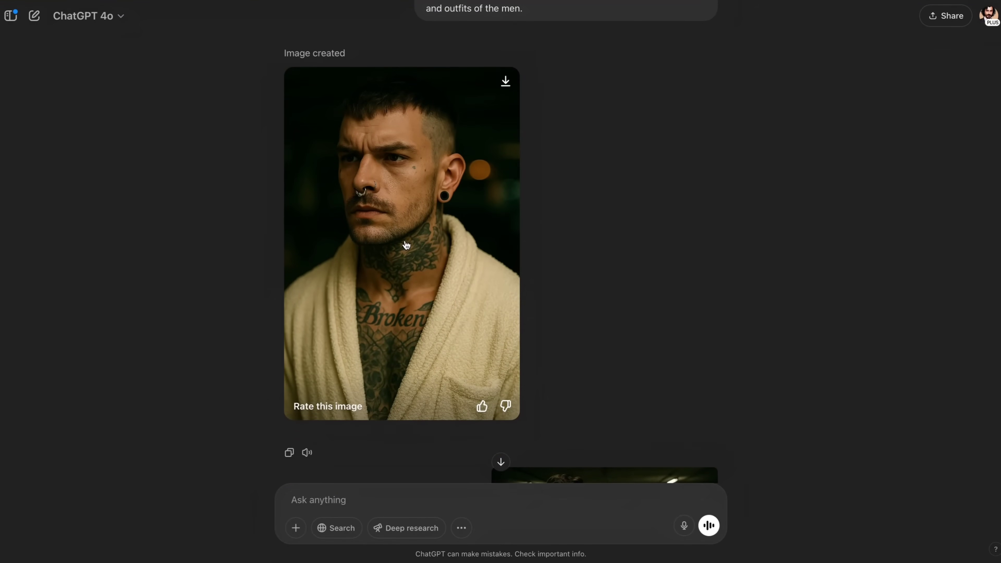
scroll(774, 364, down, 10)
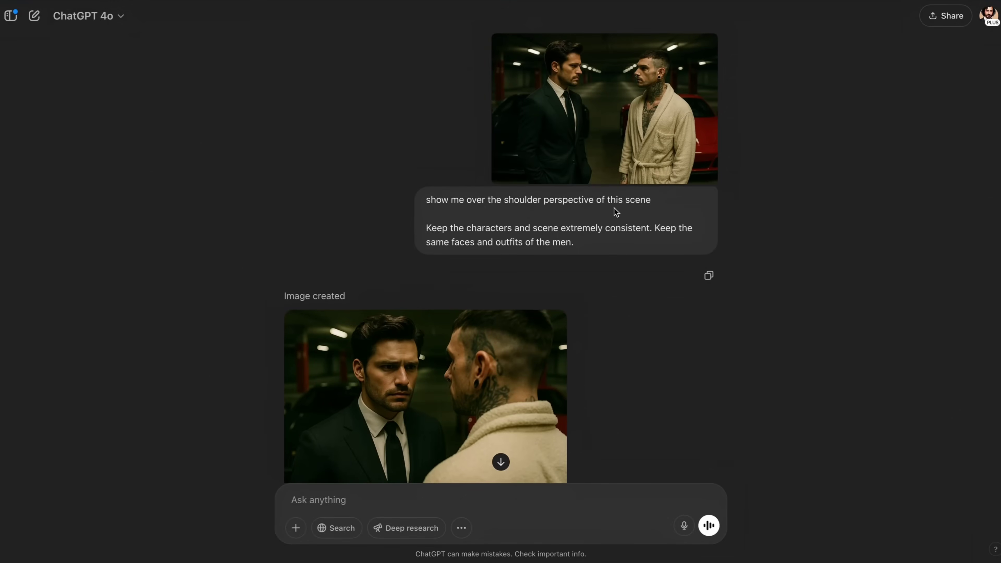
Step: View the over-the-shoulder shot full-screen, then review the reverse shots and zoomed-out garage image
scroll(630, 213, down, 2)
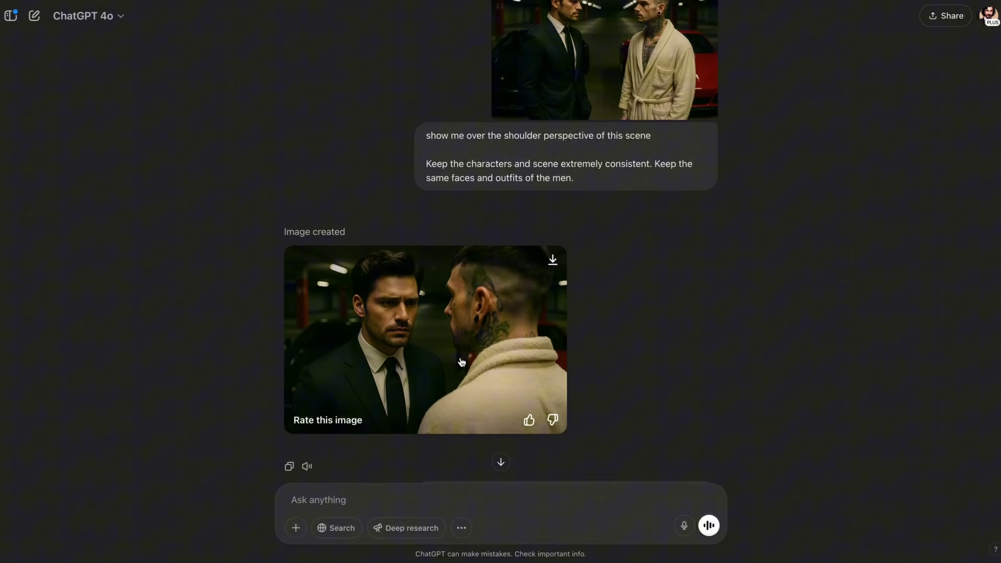
click(349, 339)
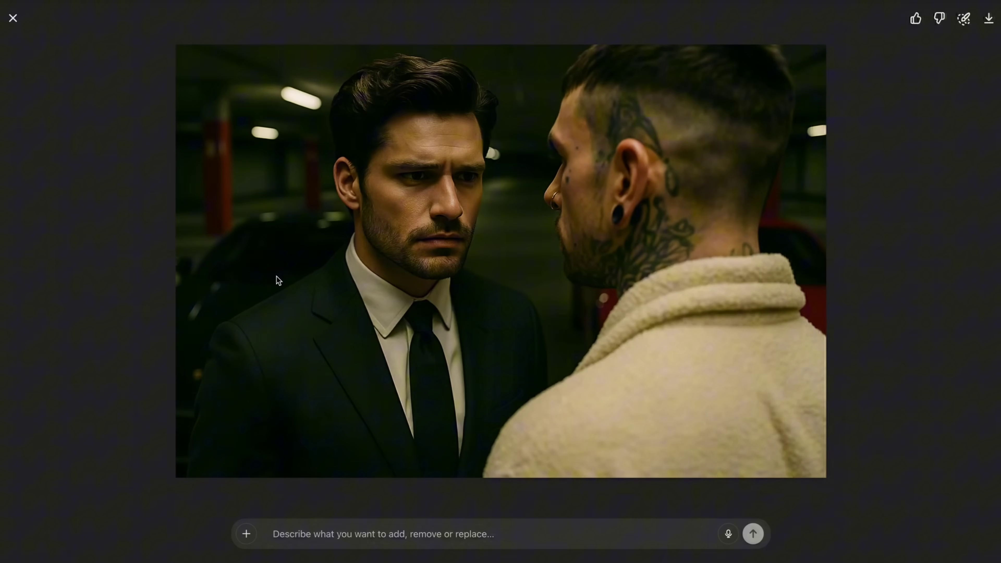
click(144, 229)
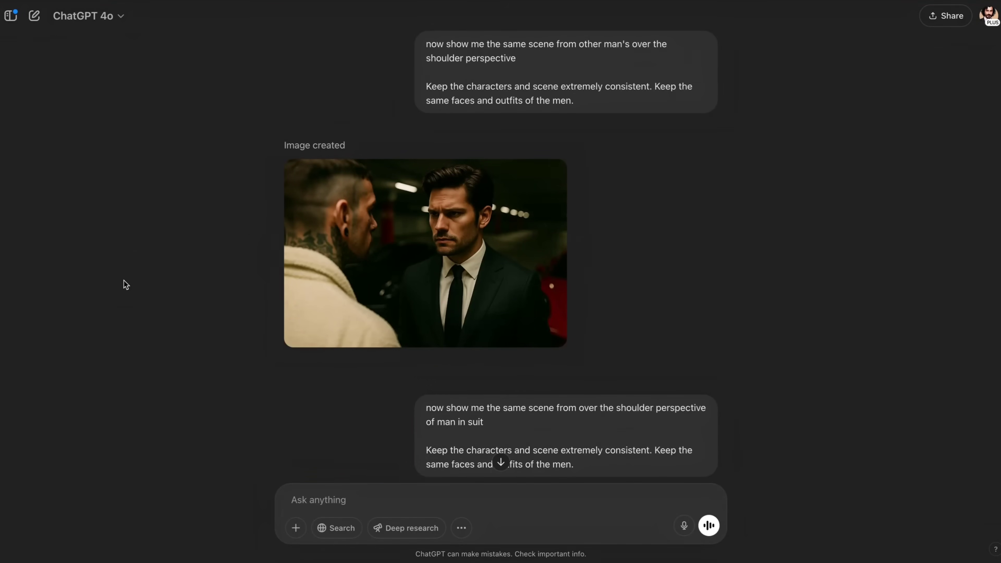
scroll(125, 285, down, 10)
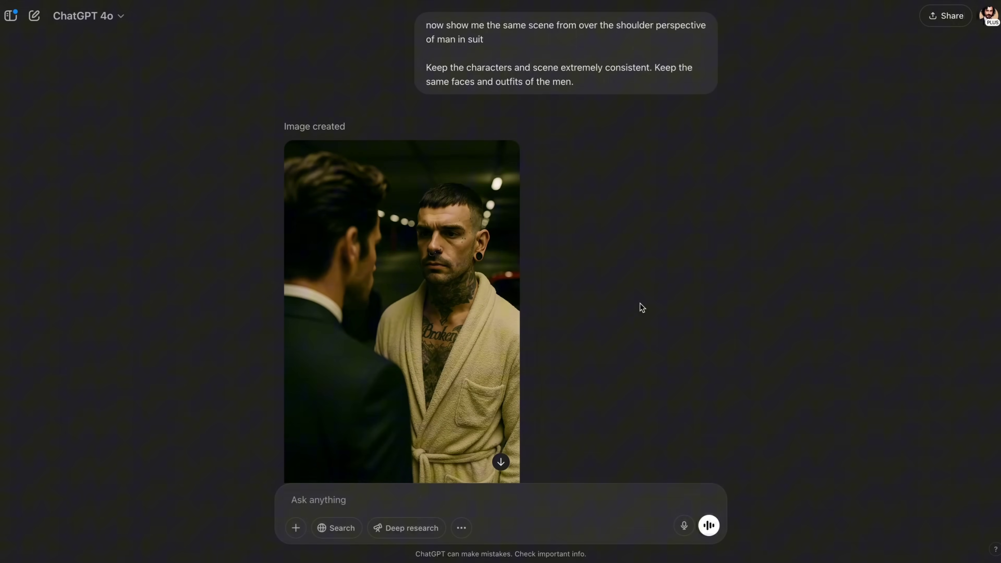
scroll(619, 316, down, 1)
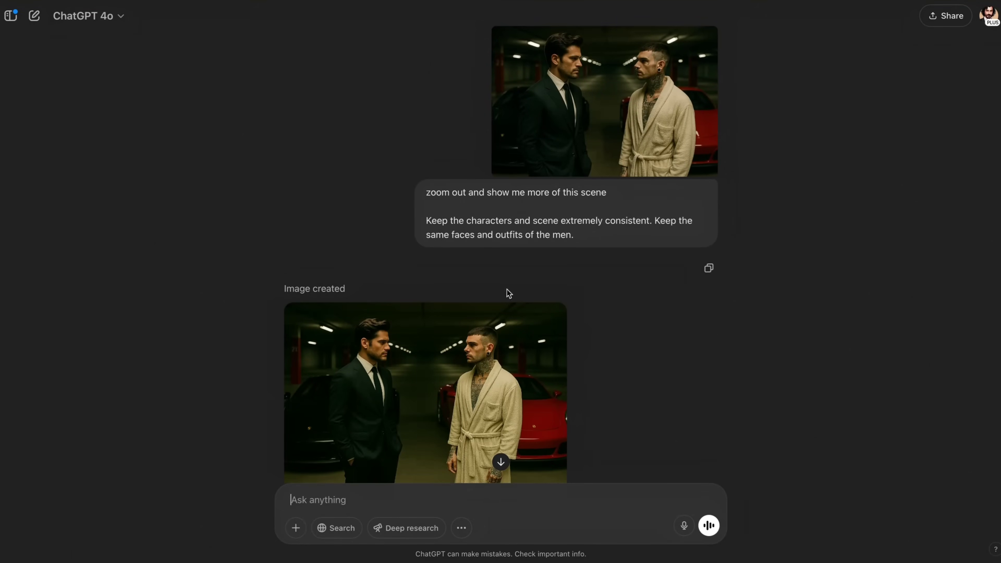
Step: Enlarge the zoomed-out, much wider, and extremely low-angle garage shots full-screen in turn
scroll(508, 291, down, 1)
click(406, 345)
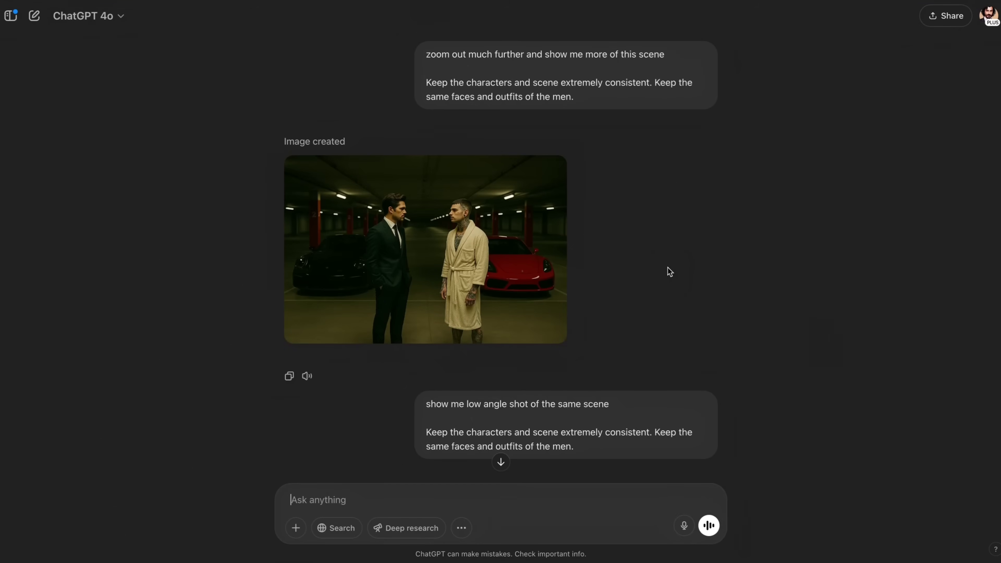
click(461, 264)
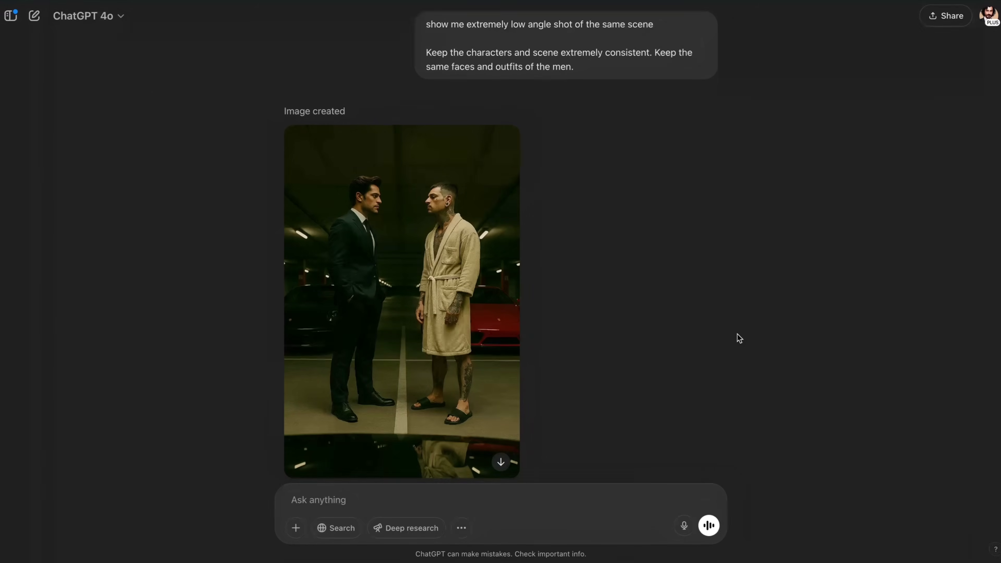
click(448, 313)
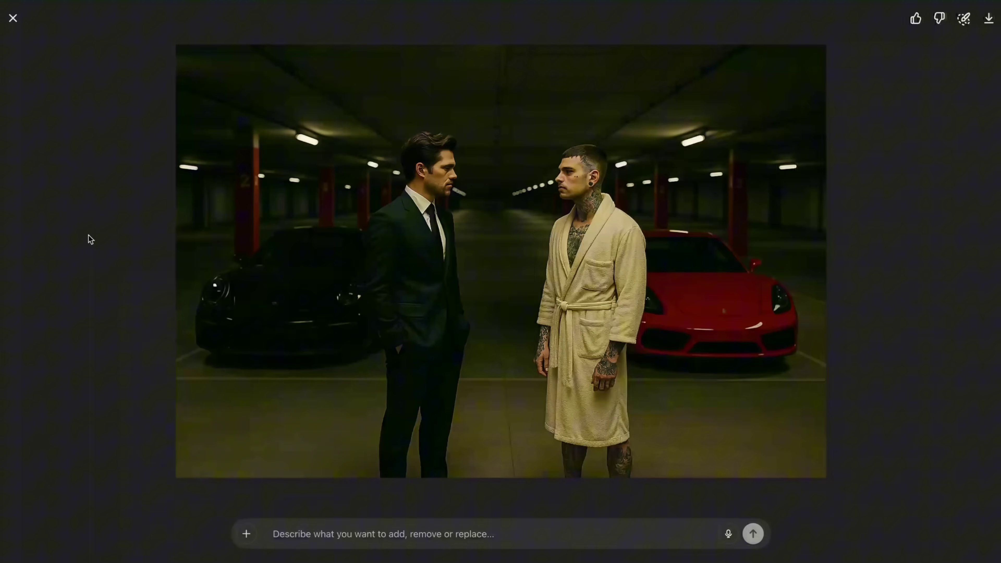
click(13, 18)
scroll(508, 367, down, 15)
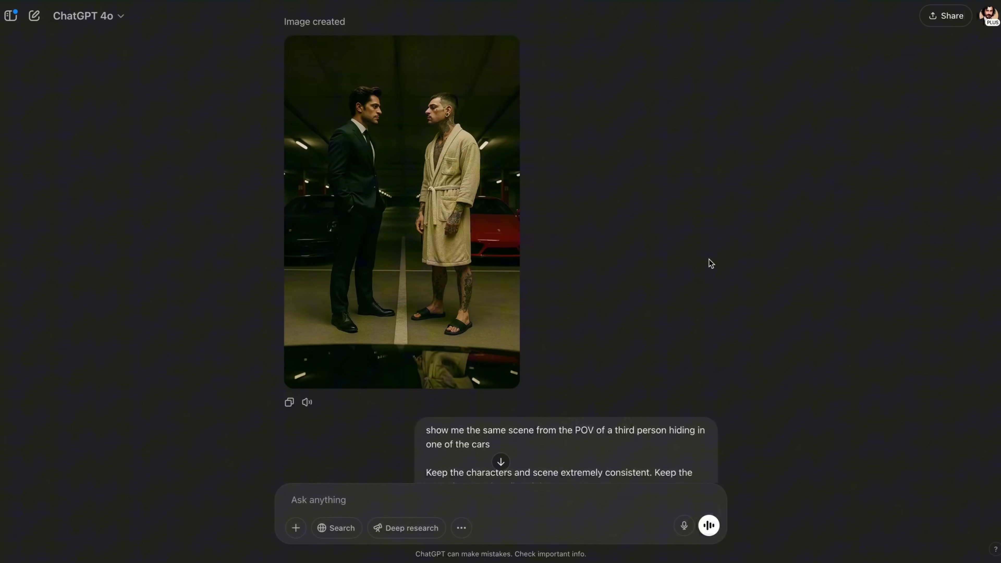
Step: View the hidden-onlooker shot from inside the parked car full-screen, then close it
scroll(729, 276, up, 2)
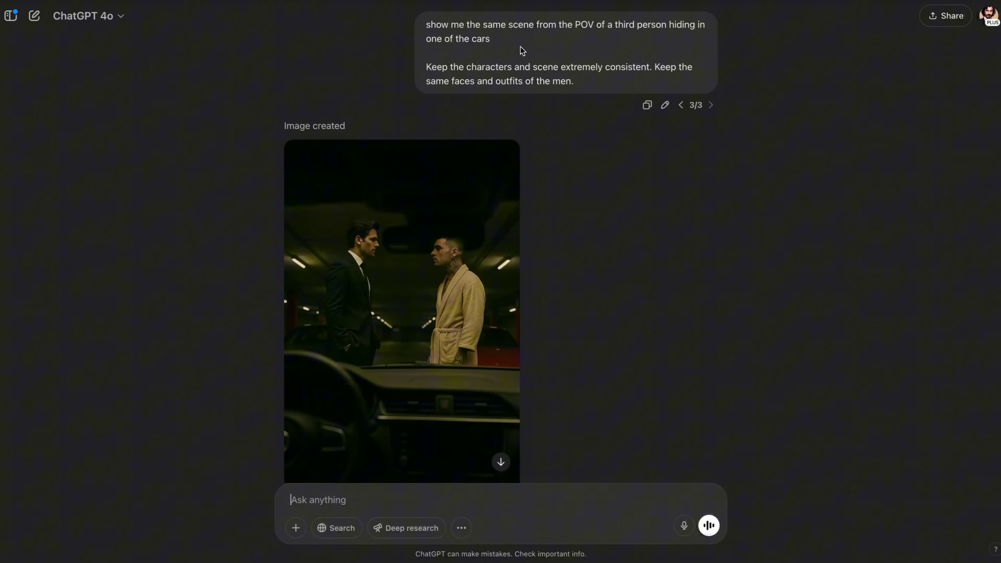
scroll(669, 347, down, 1)
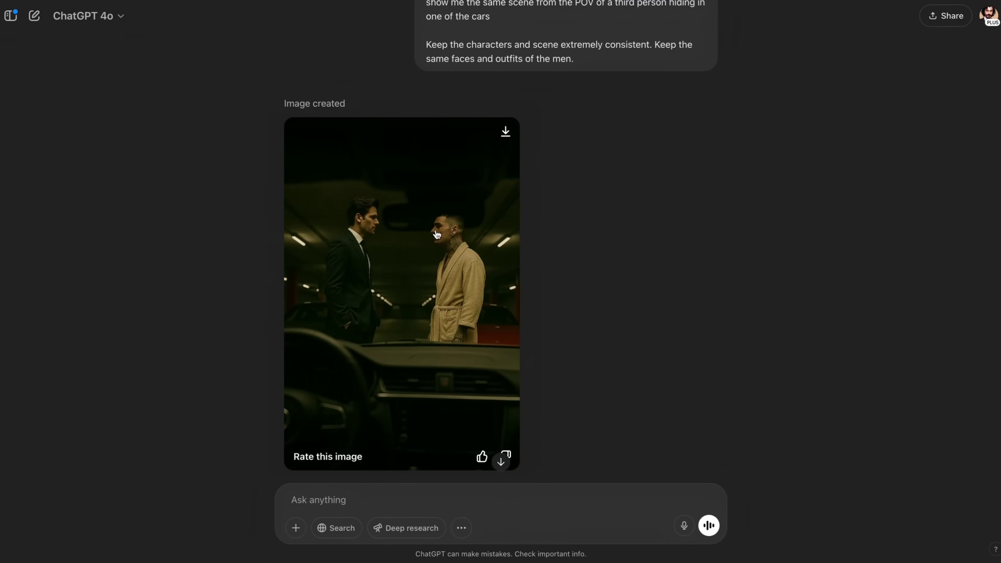
click(396, 335)
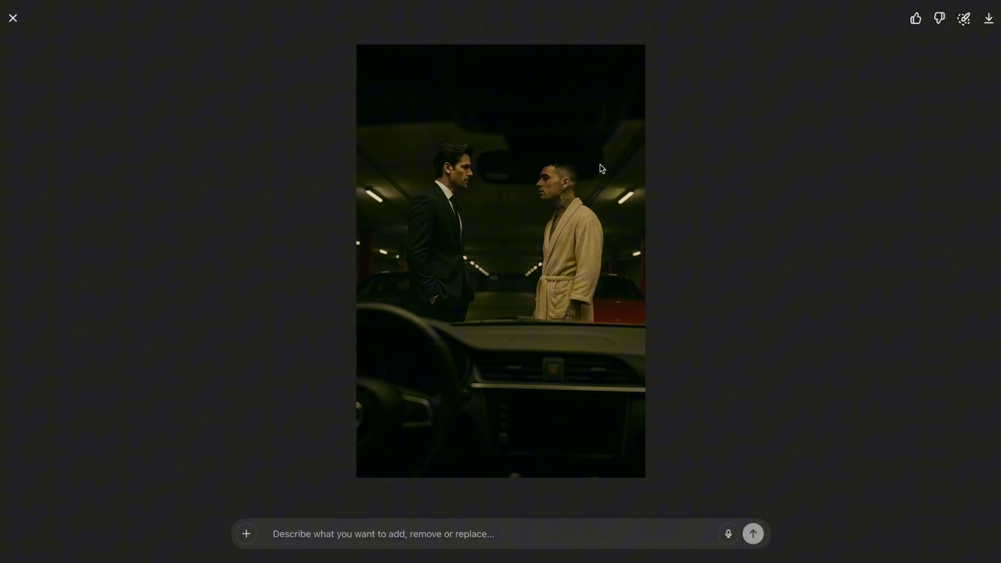
click(13, 19)
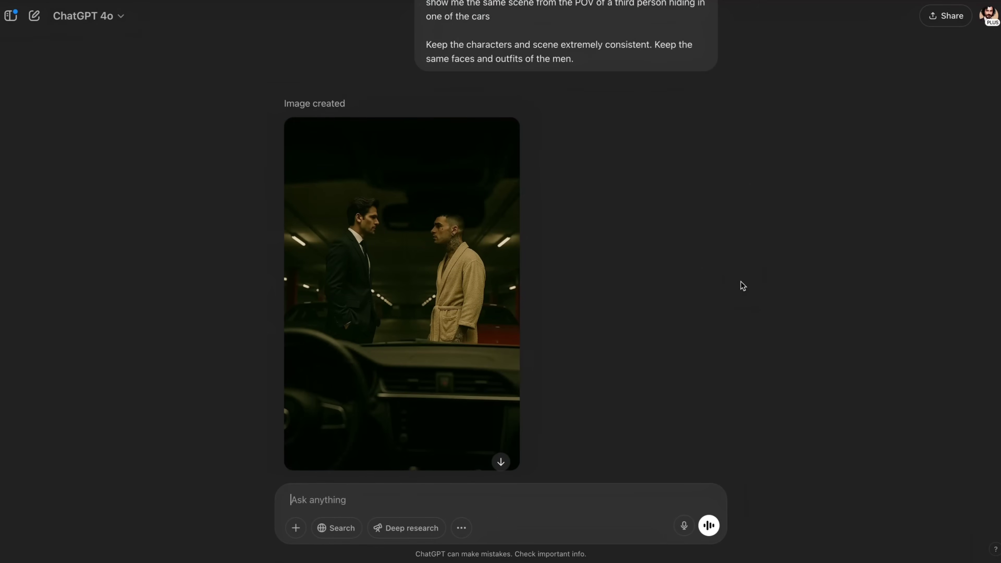
scroll(478, 261, up, 15)
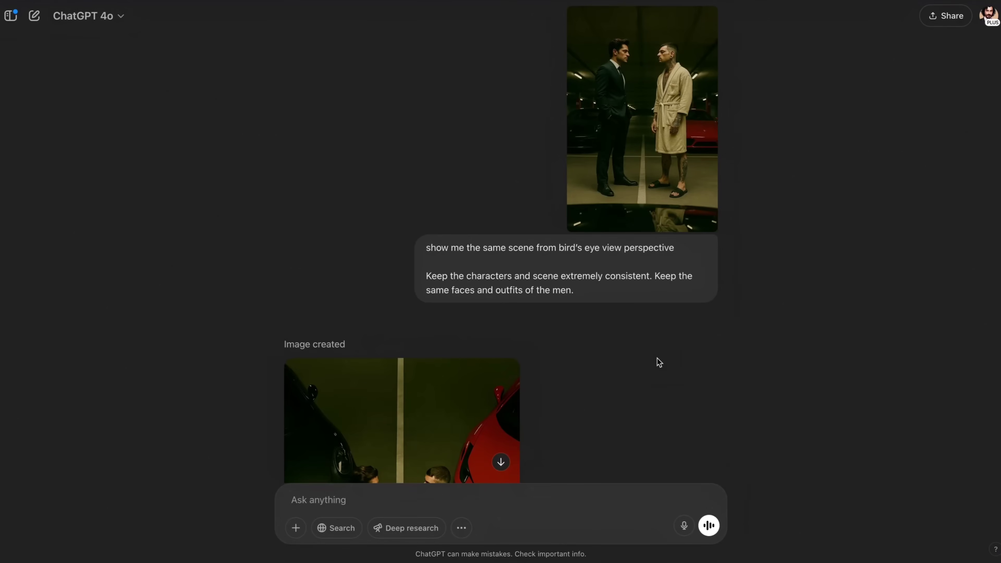
scroll(657, 358, up, 8)
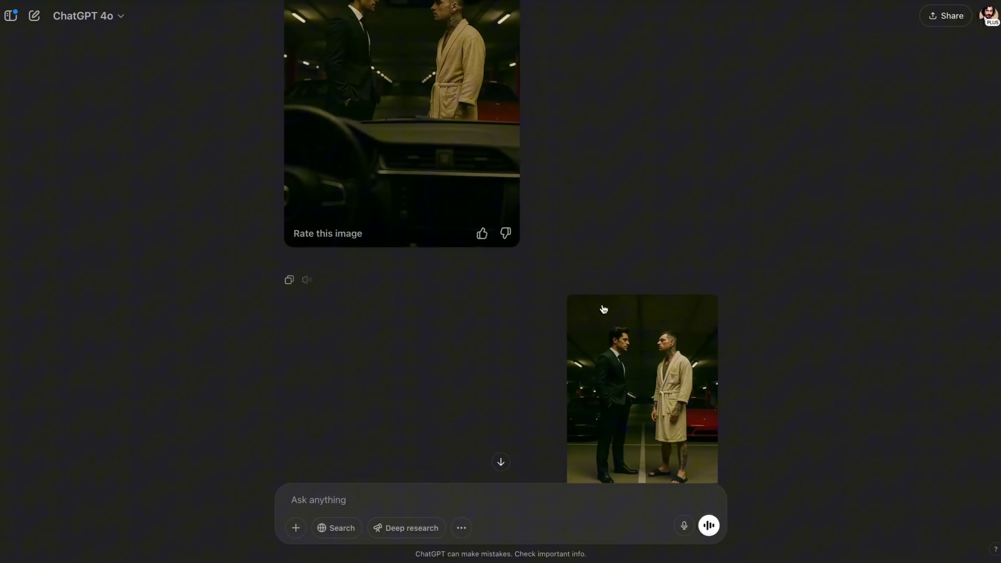
scroll(603, 308, down, 7)
scroll(603, 308, down, 1)
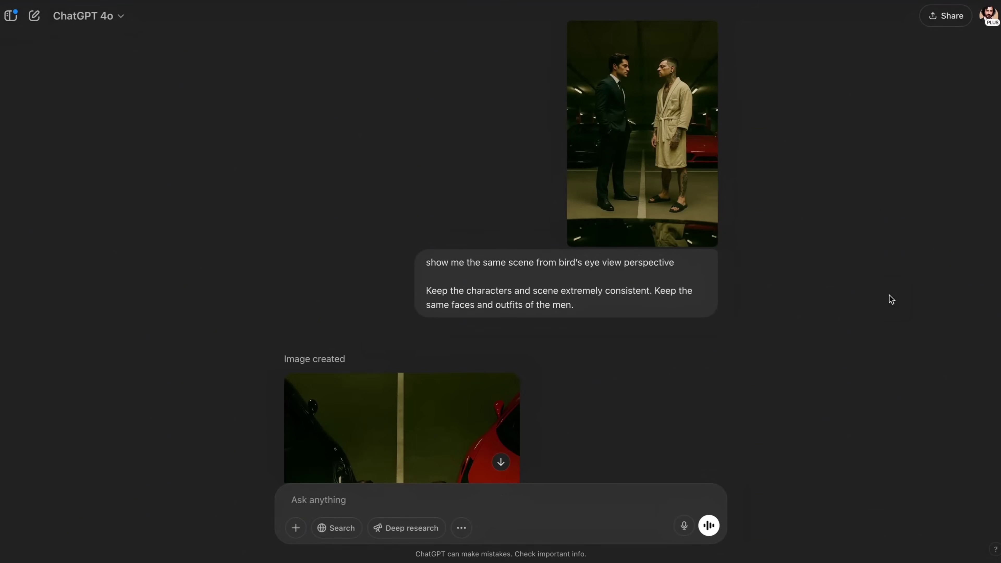
scroll(892, 299, down, 1)
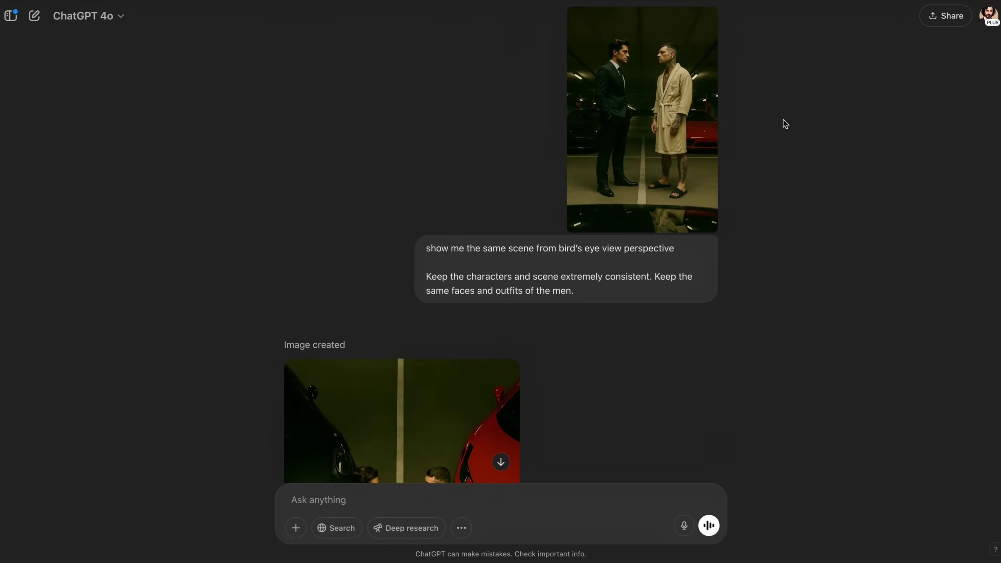
drag(559, 248, 682, 251)
scroll(682, 250, down, 10)
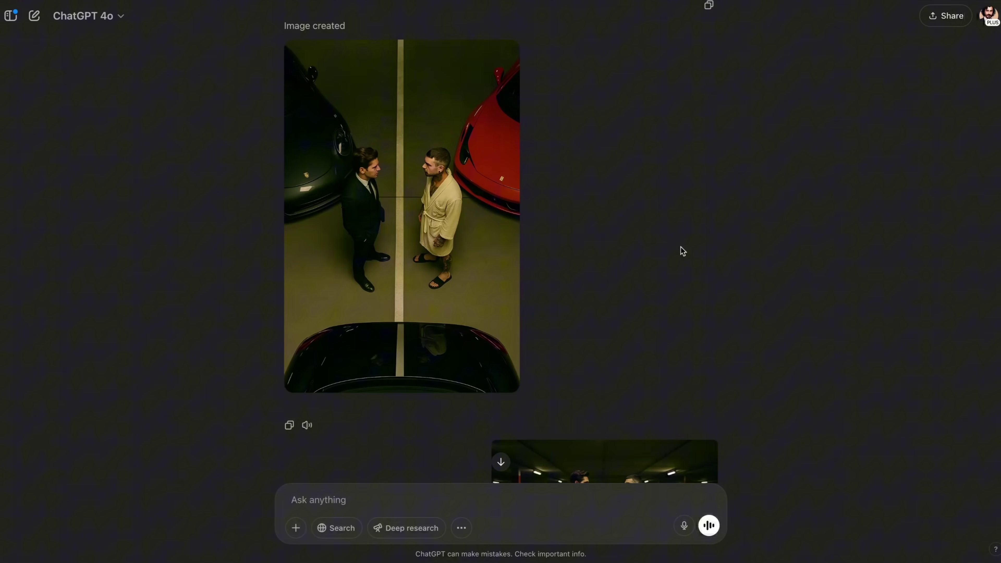
scroll(683, 252, up, 1)
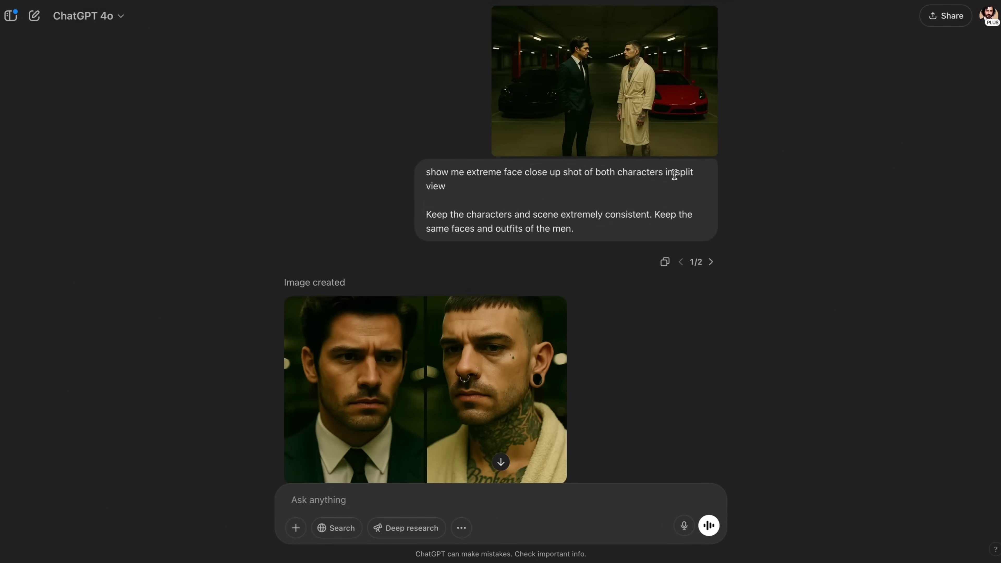
scroll(687, 280, down, 1)
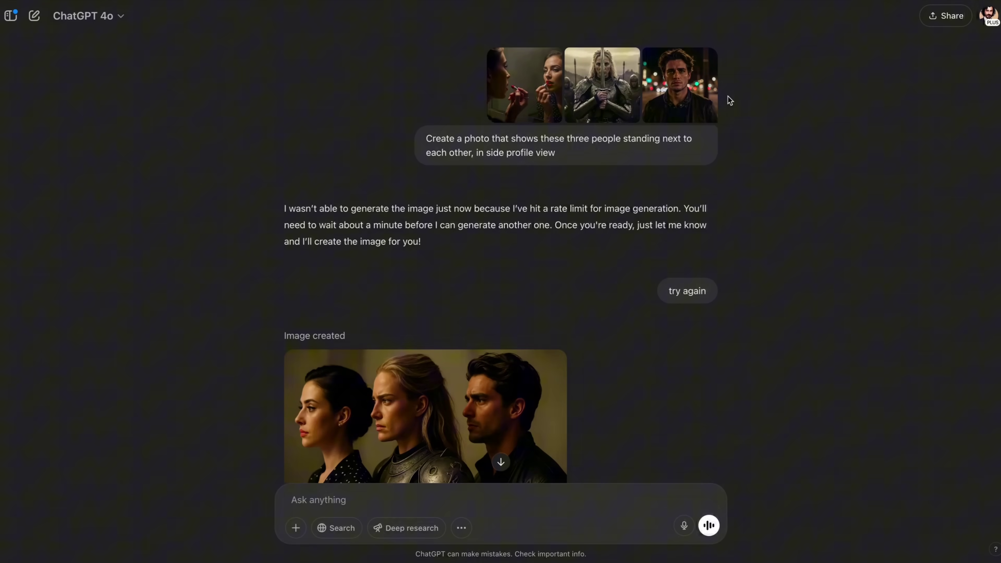
click(518, 99)
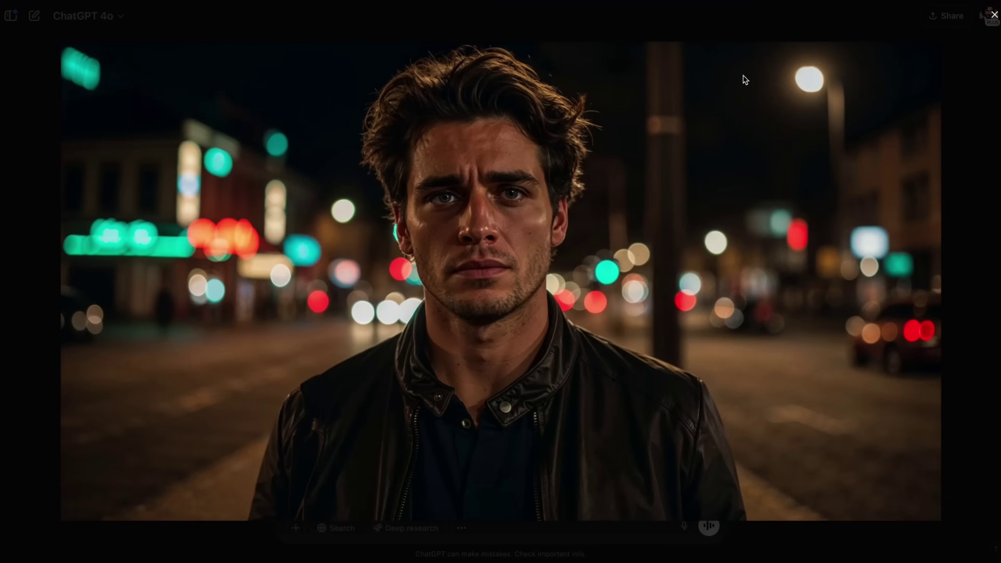
click(993, 16)
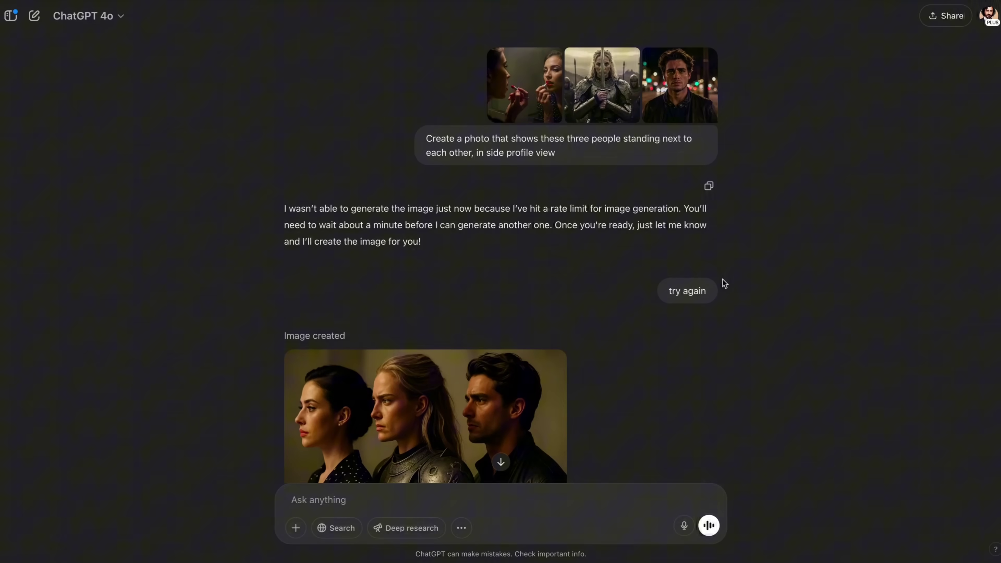
scroll(724, 283, down, 1)
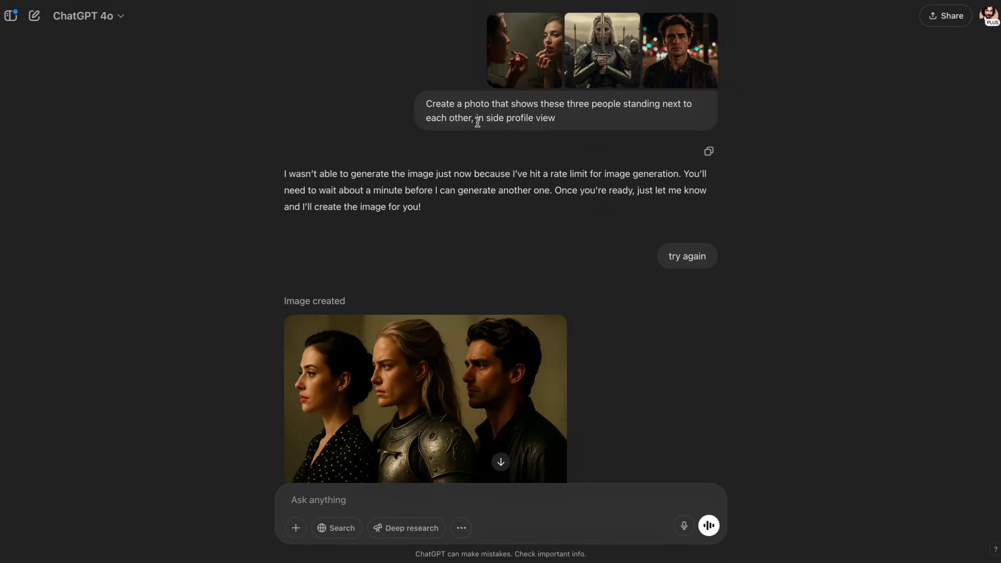
drag(475, 119, 575, 119)
click(436, 319)
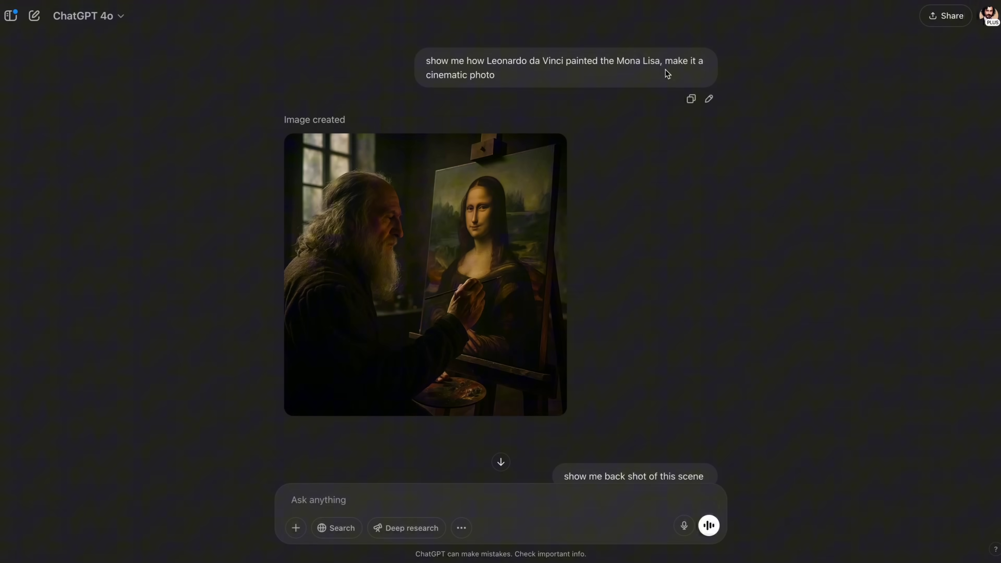
click(490, 161)
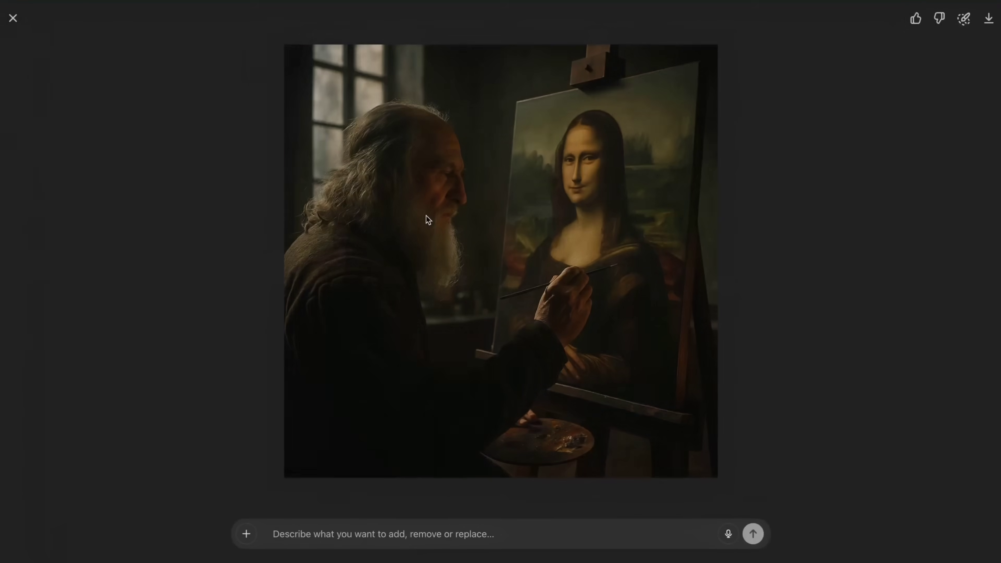
click(170, 192)
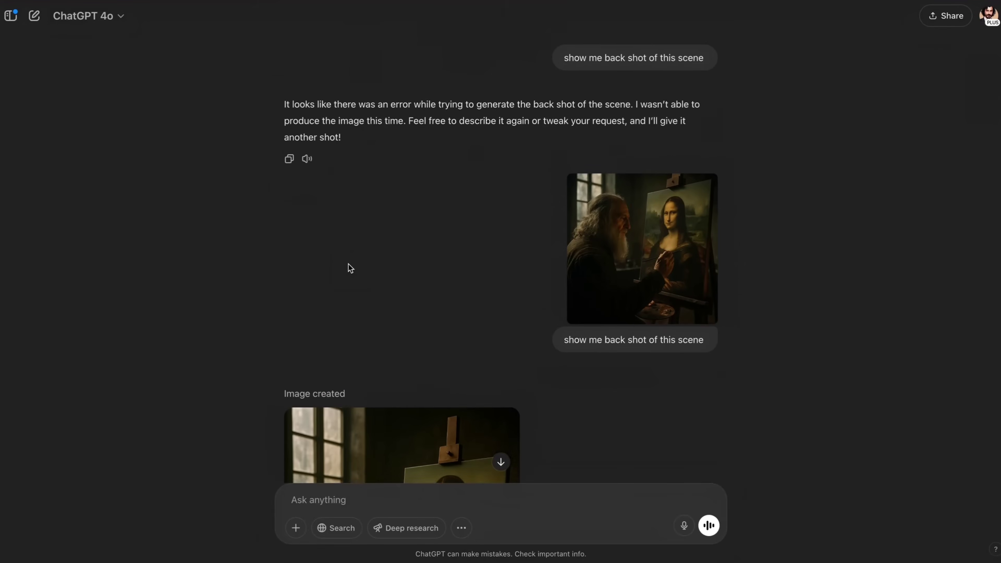
scroll(350, 269, down, 2)
scroll(350, 268, down, 3)
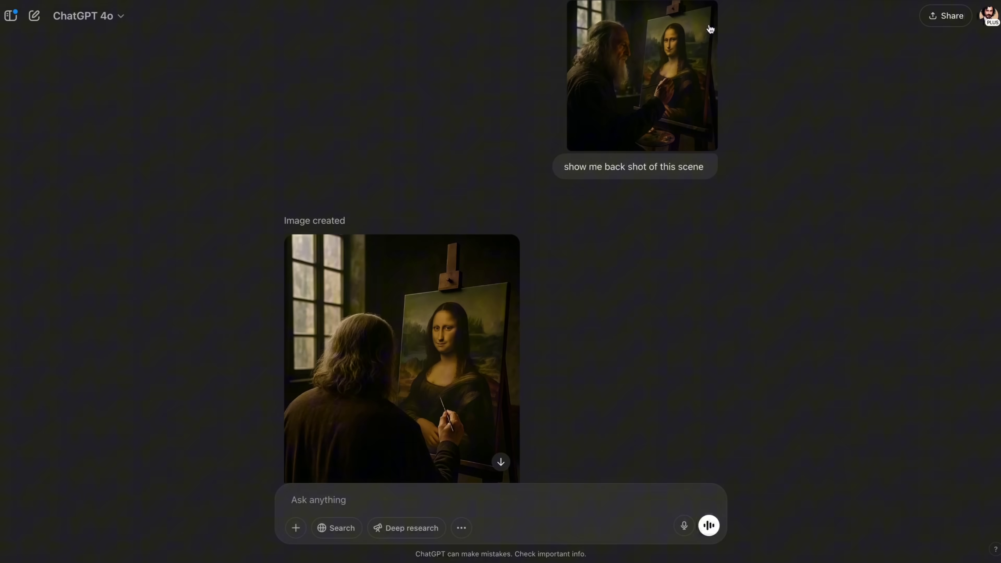
drag(567, 169, 708, 168)
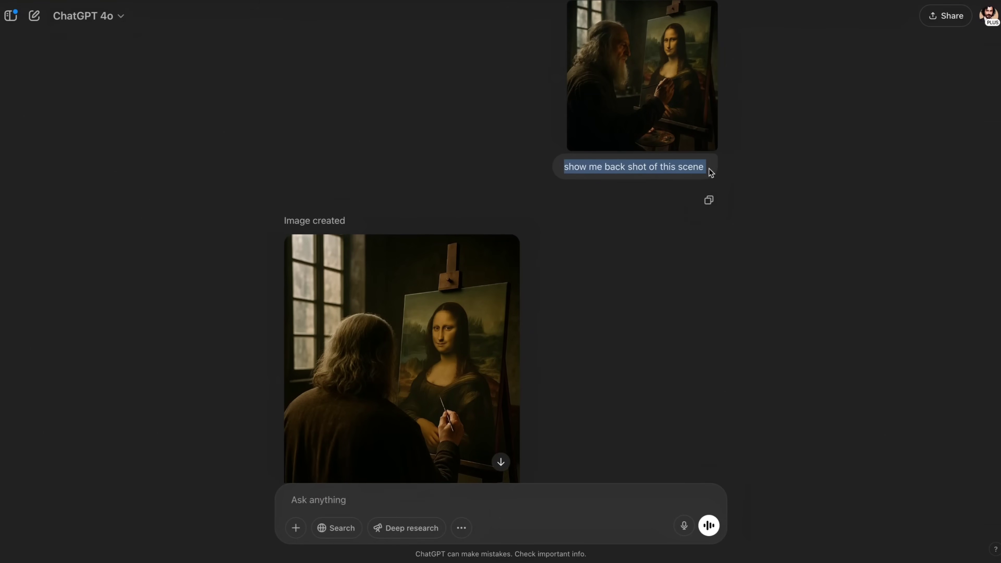
scroll(629, 302, down, 3)
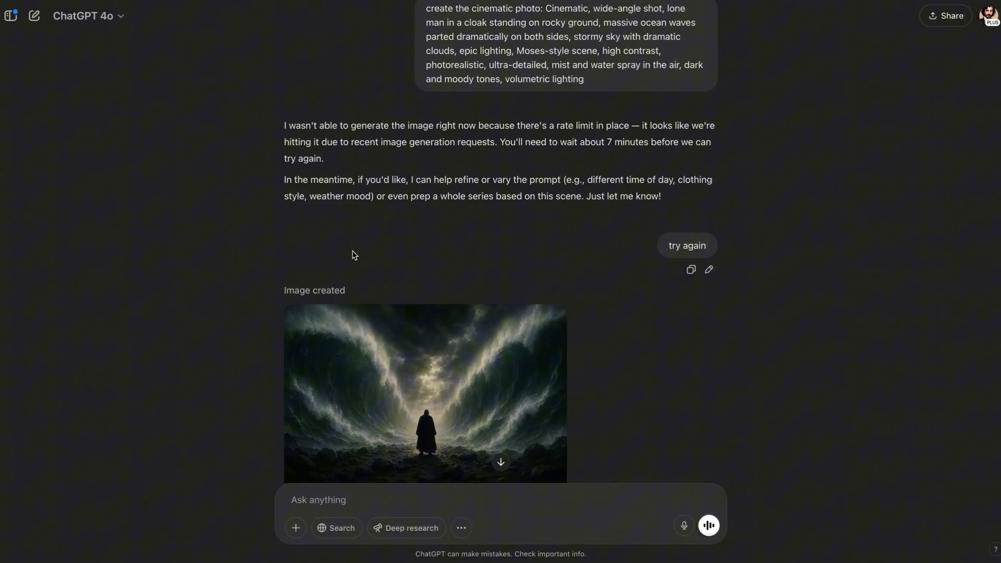
Step: View the parted-sea image full-screen, then move down to the hooded old man's close-up
click(374, 348)
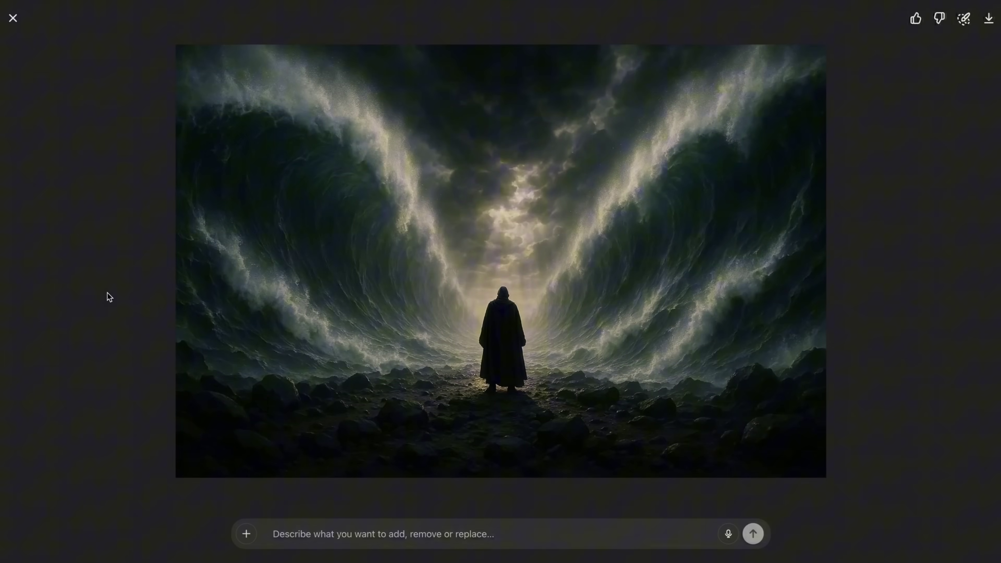
click(12, 18)
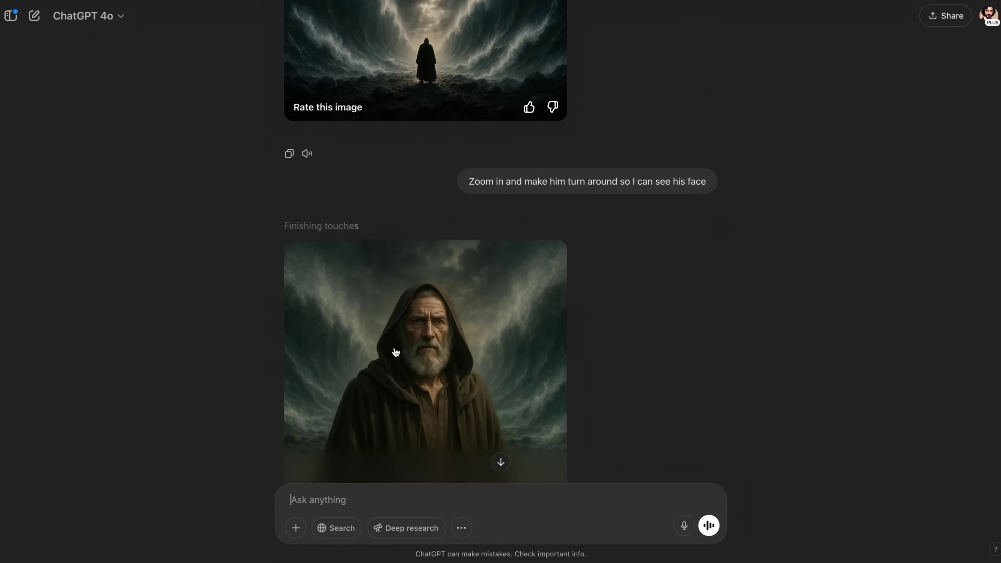
scroll(395, 351, down, 2)
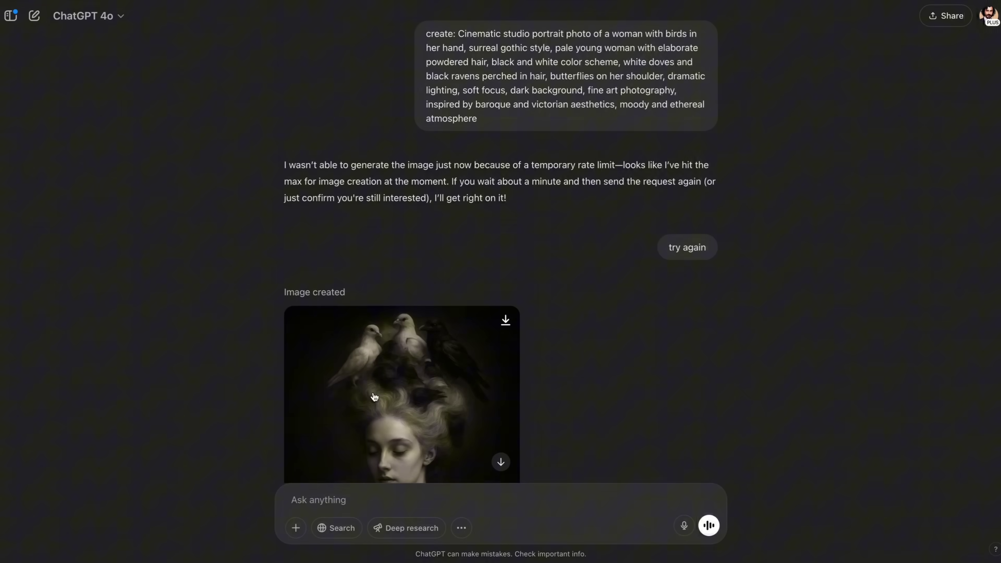
scroll(374, 396, down, 2)
scroll(374, 396, down, 5)
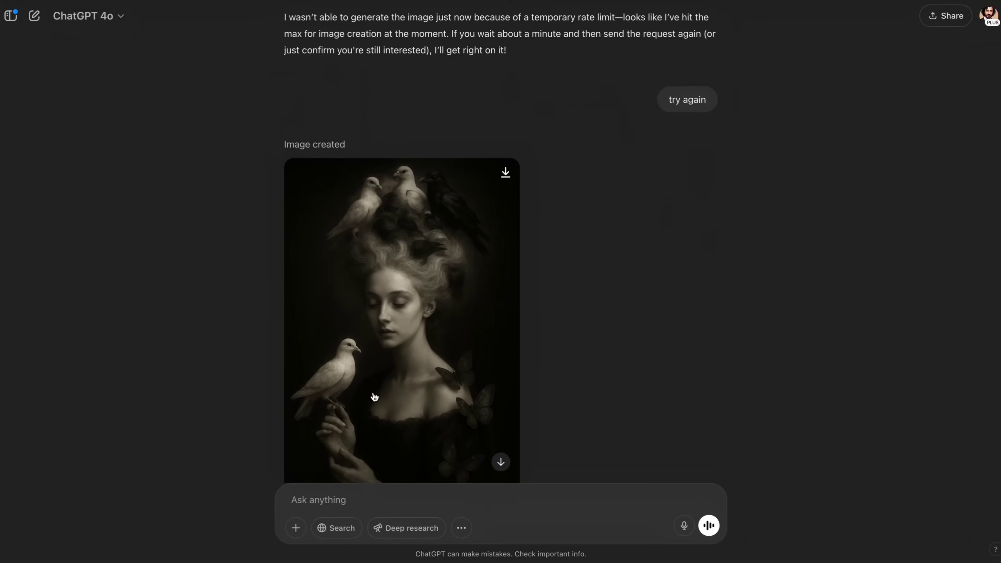
scroll(393, 224, down, 12)
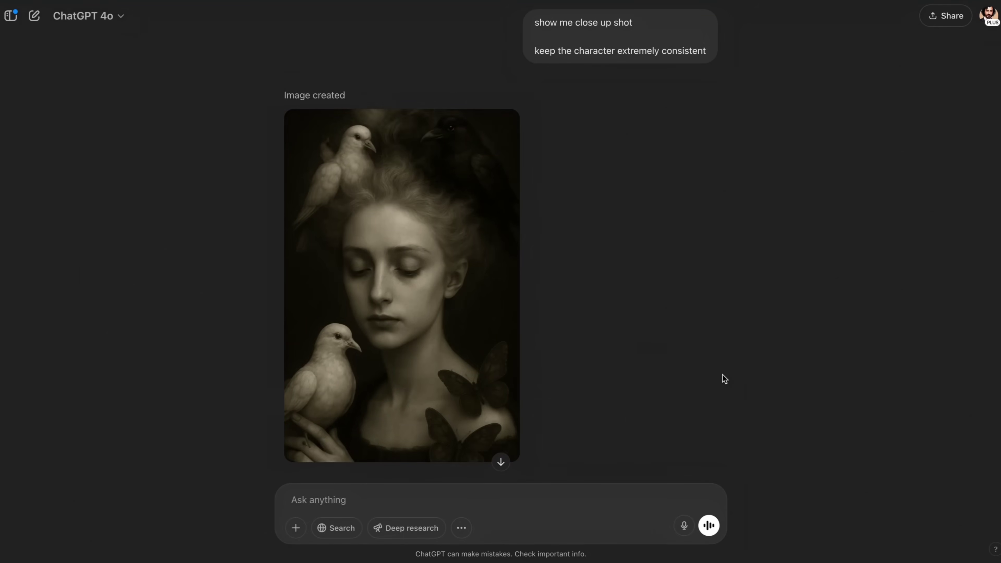
scroll(722, 374, down, 10)
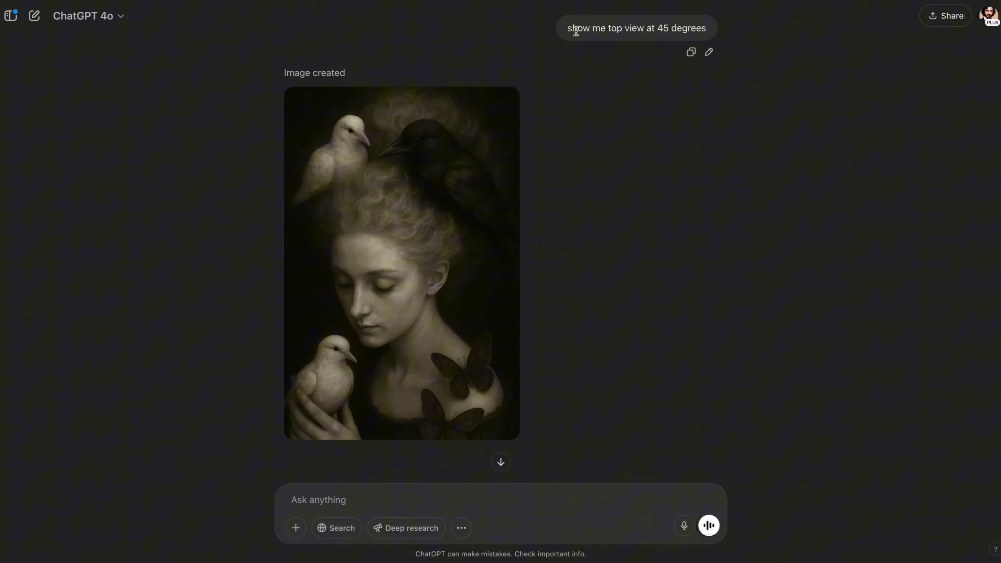
drag(572, 30, 707, 30)
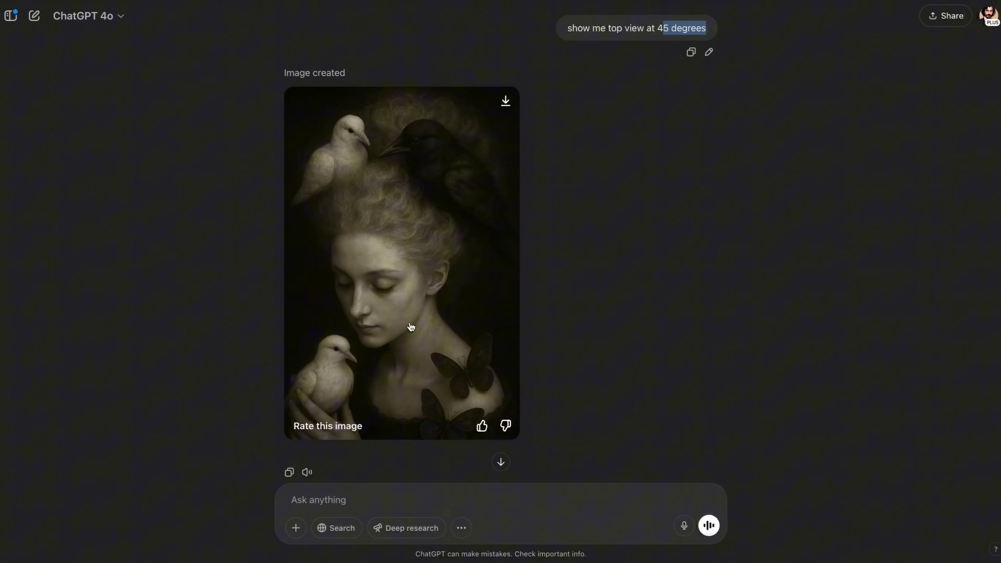
click(643, 299)
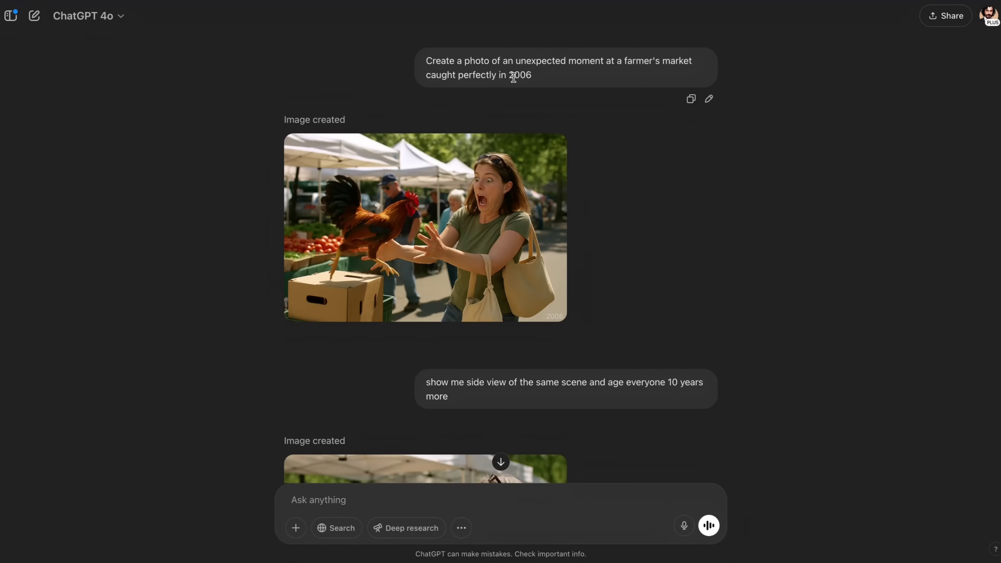
Step: Highlight the year 2006 in the first prompt and view the farmer's market rooster image full-screen
drag(509, 75, 547, 78)
click(469, 210)
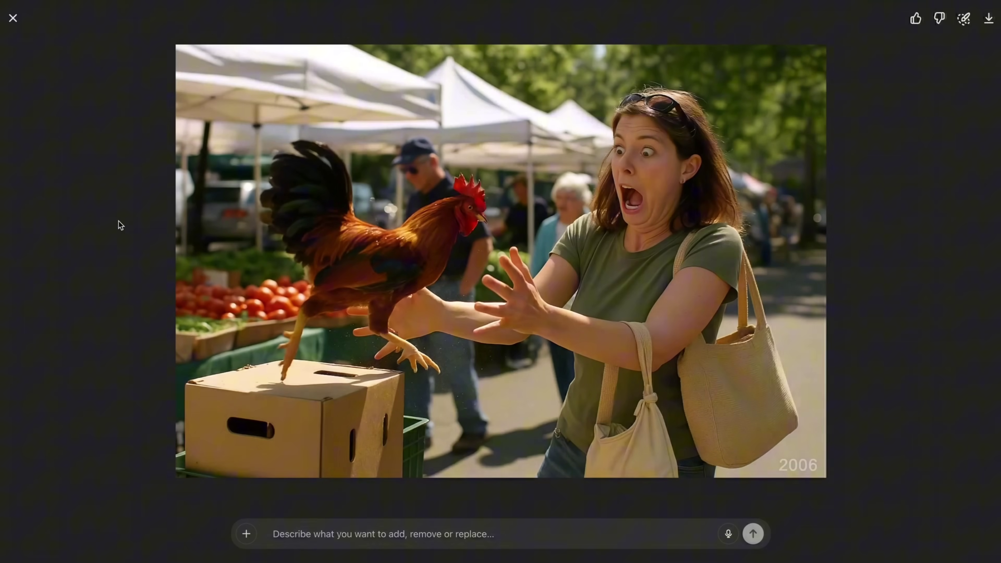
key(Escape)
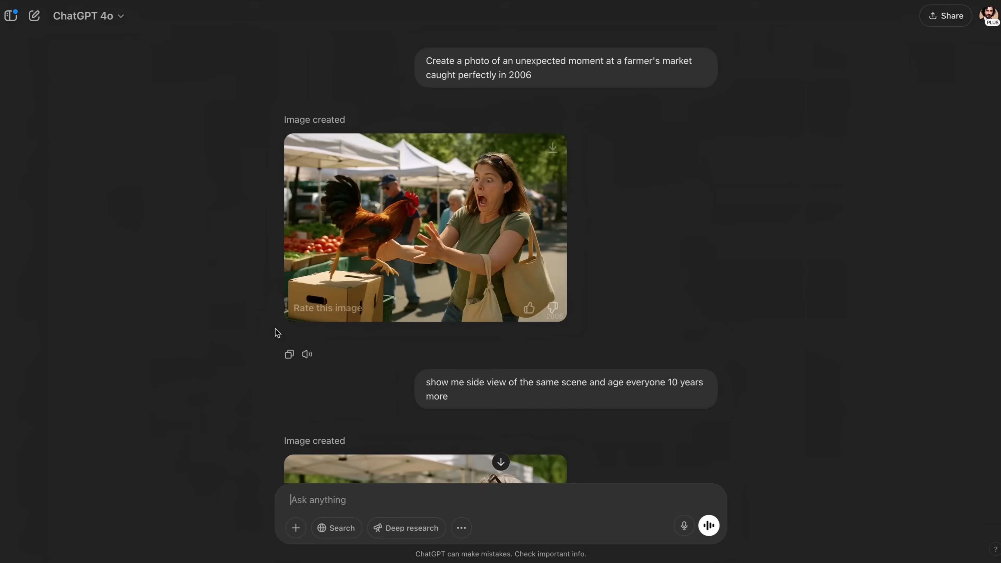
scroll(276, 333, down, 6)
scroll(276, 332, down, 1)
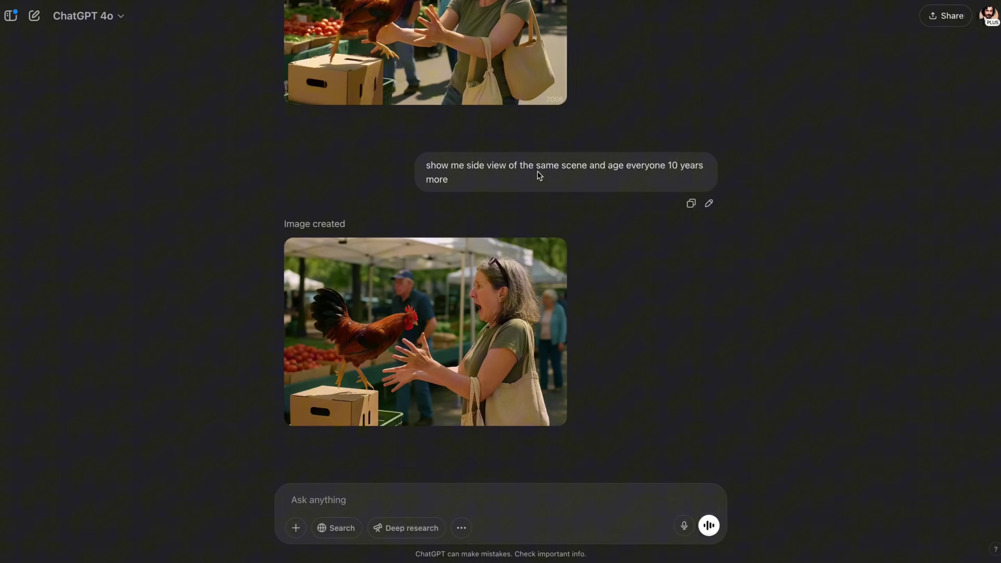
Step: Highlight the 'age everyone 10 years' request and view the aged side-view market image full-screen
drag(607, 166, 684, 175)
click(450, 292)
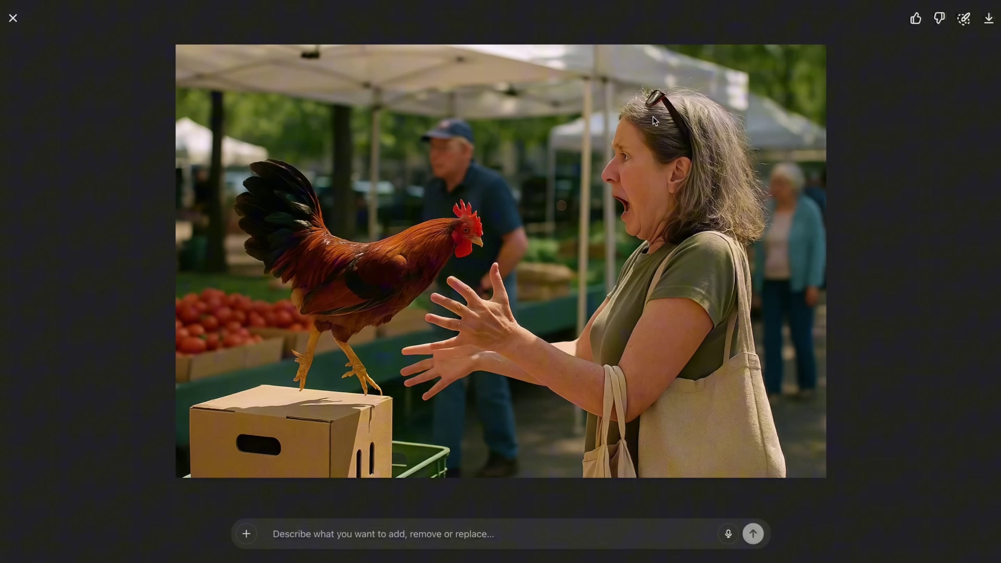
key(Escape)
scroll(349, 172, down, 2)
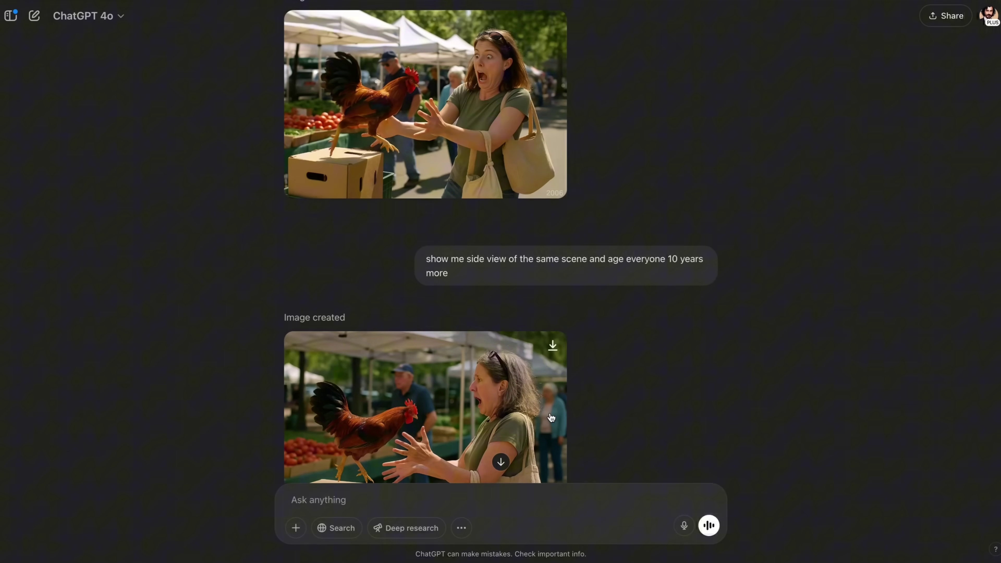
scroll(430, 394, down, 2)
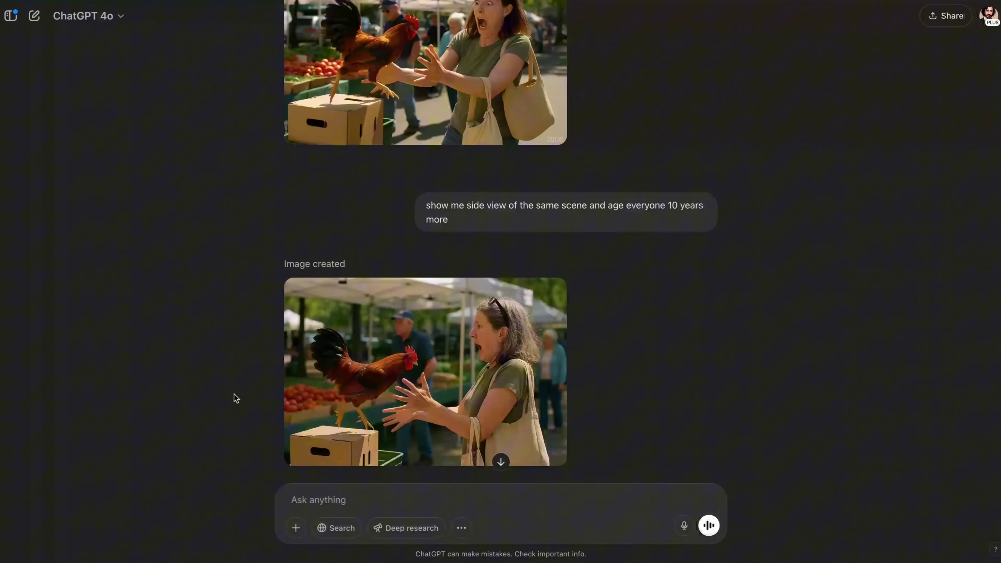
scroll(171, 391, down, 1)
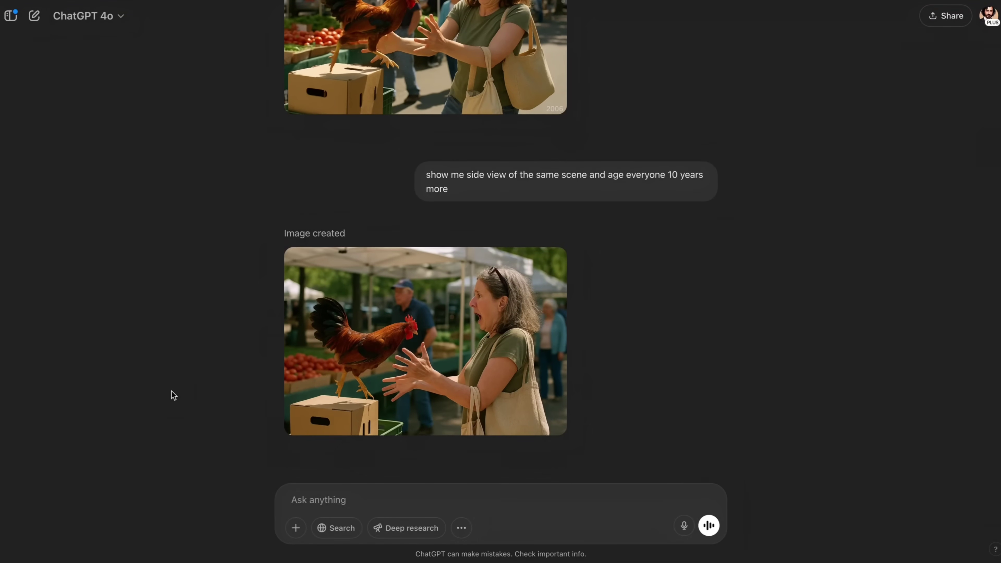
Step: Brush over the rooster in the aged market image and submit 'change this to a racoon'
click(469, 315)
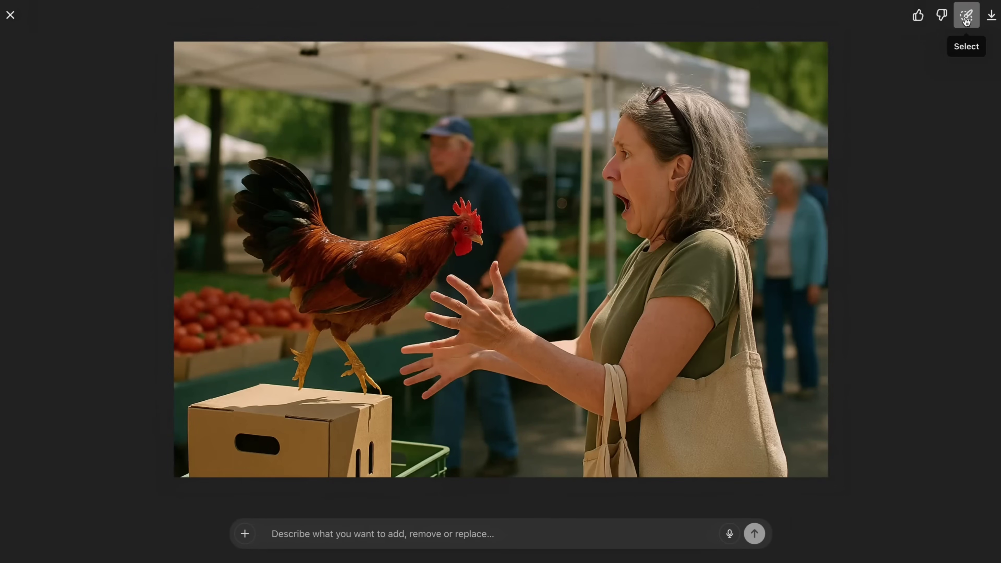
click(966, 20)
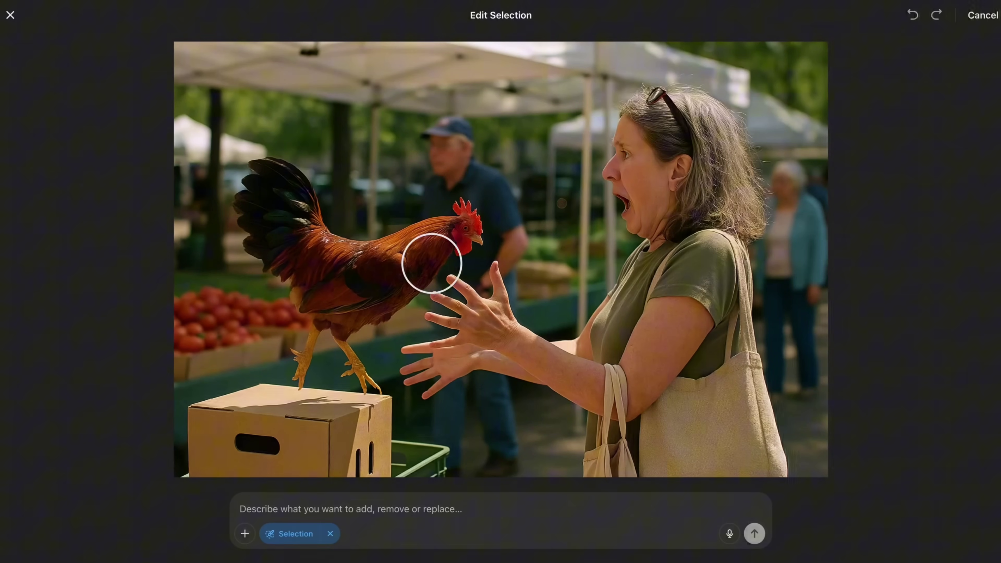
mouse_move(258, 174)
mouse_down()
mouse_move(279, 195)
mouse_move(309, 363)
mouse_move(364, 364)
mouse_move(373, 289)
mouse_move(458, 233)
mouse_move(292, 230)
mouse_move(288, 197)
mouse_move(255, 206)
mouse_move(329, 290)
mouse_move(409, 297)
mouse_up()
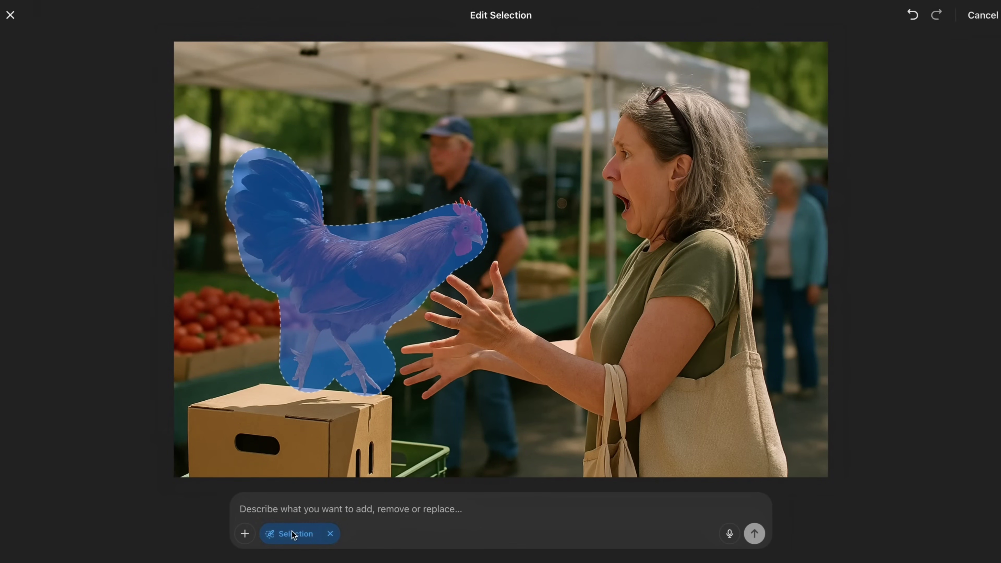
click(280, 507)
text(change this to a racoon)
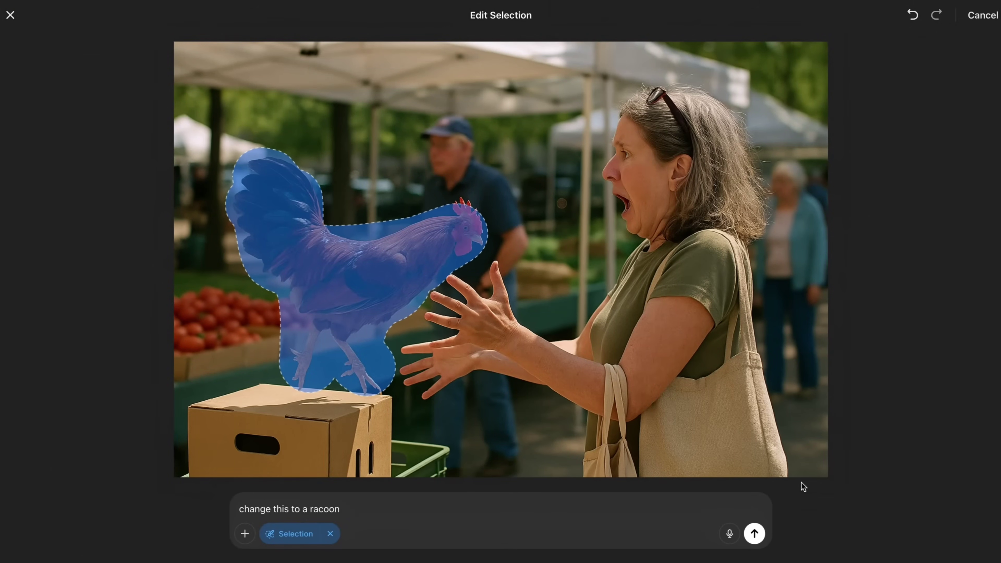
click(754, 535)
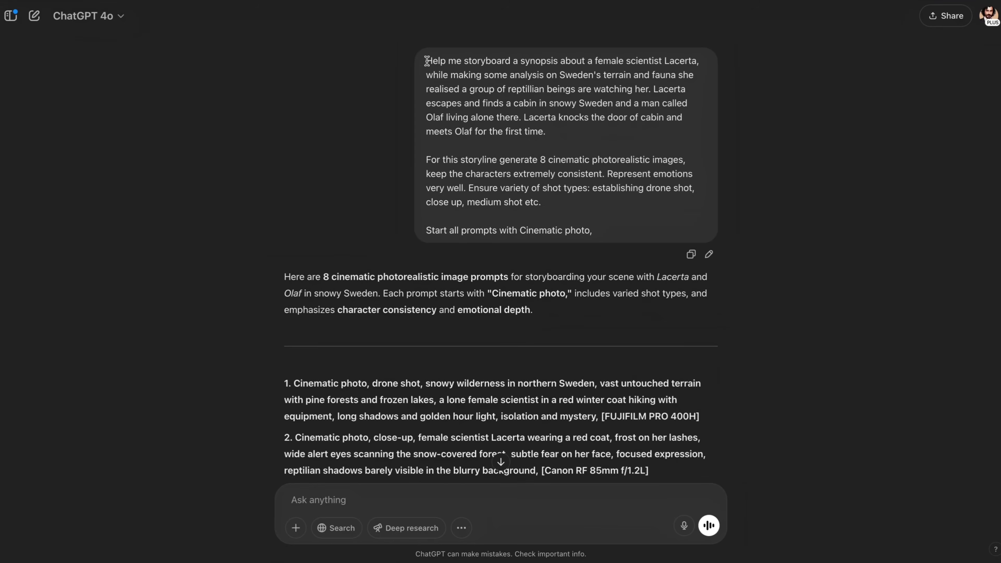
Step: Highlight the storyboard synopsis: the opening, the reptilian beings' escape, and Olaf living alone
drag(426, 61, 554, 62)
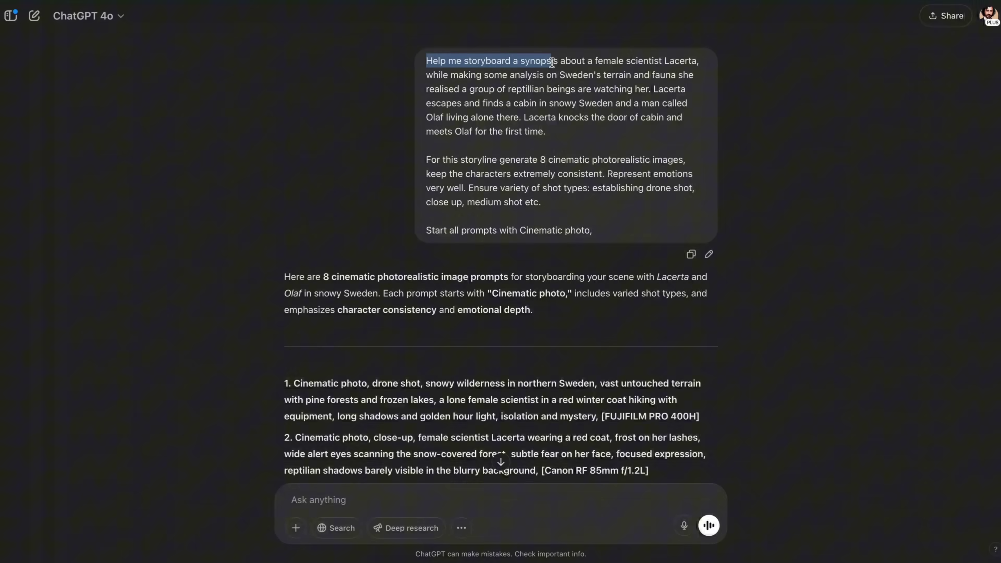
click(584, 60)
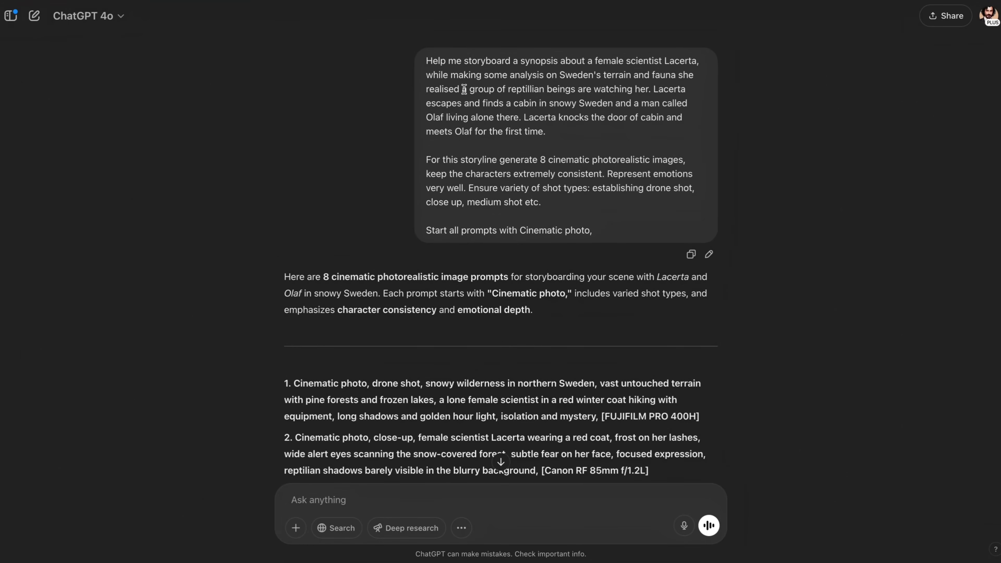
drag(464, 89, 571, 103)
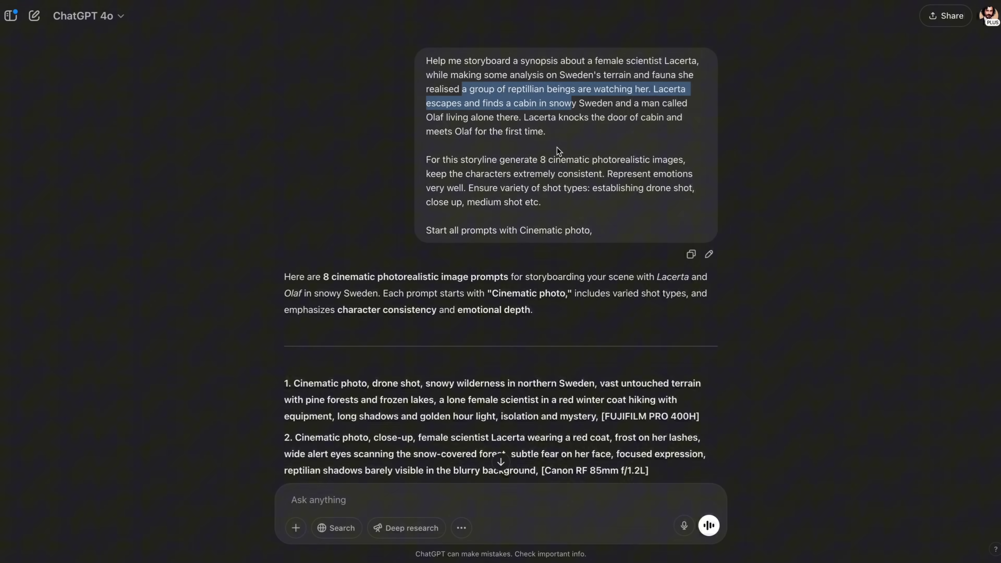
click(466, 128)
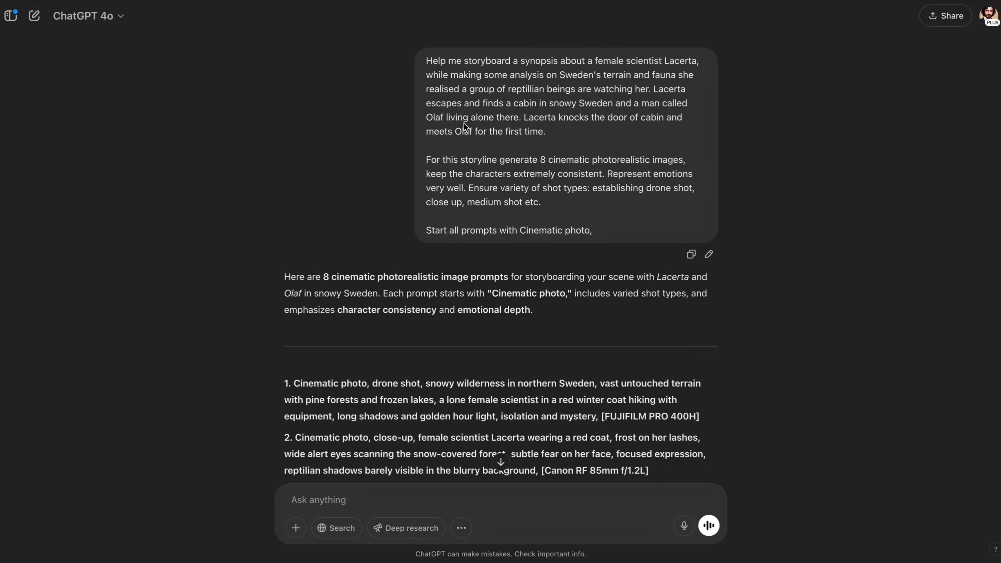
drag(426, 117, 567, 130)
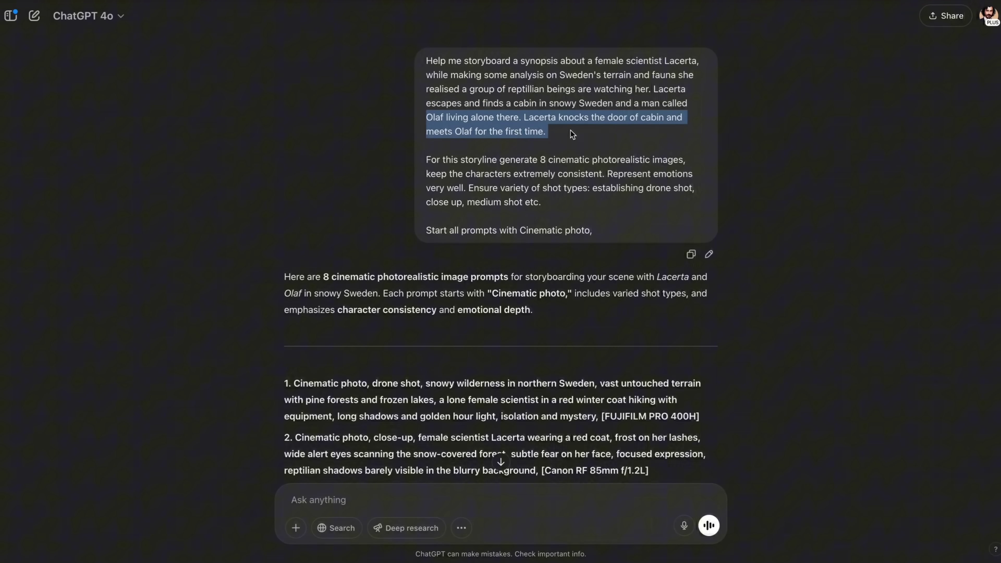
click(444, 125)
Step: Highlight the requirements: 8 cinematic photorealistic images, consistent characters, and prompts starting with 'Cinematic photo'
scroll(444, 125, down, 1)
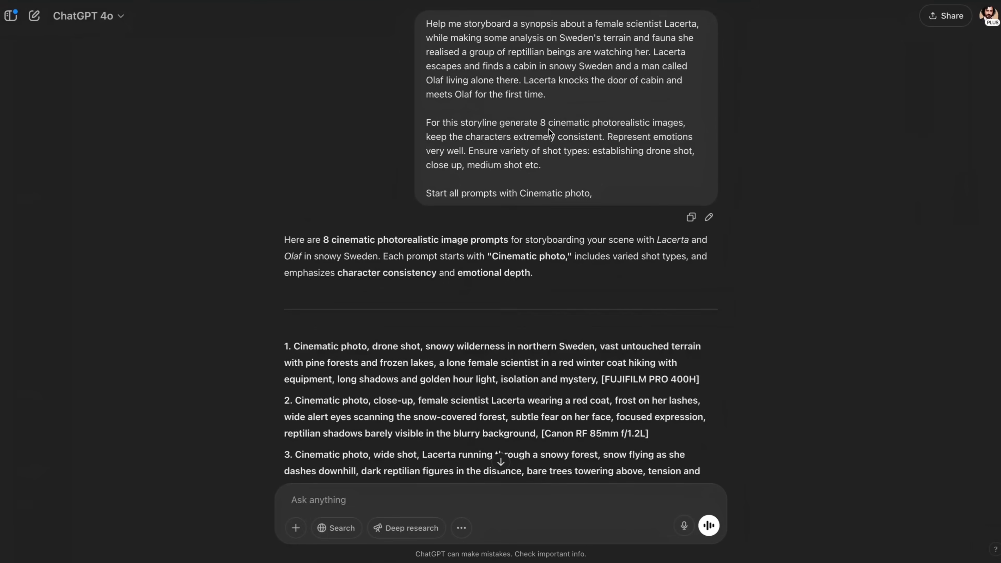
drag(538, 122, 685, 124)
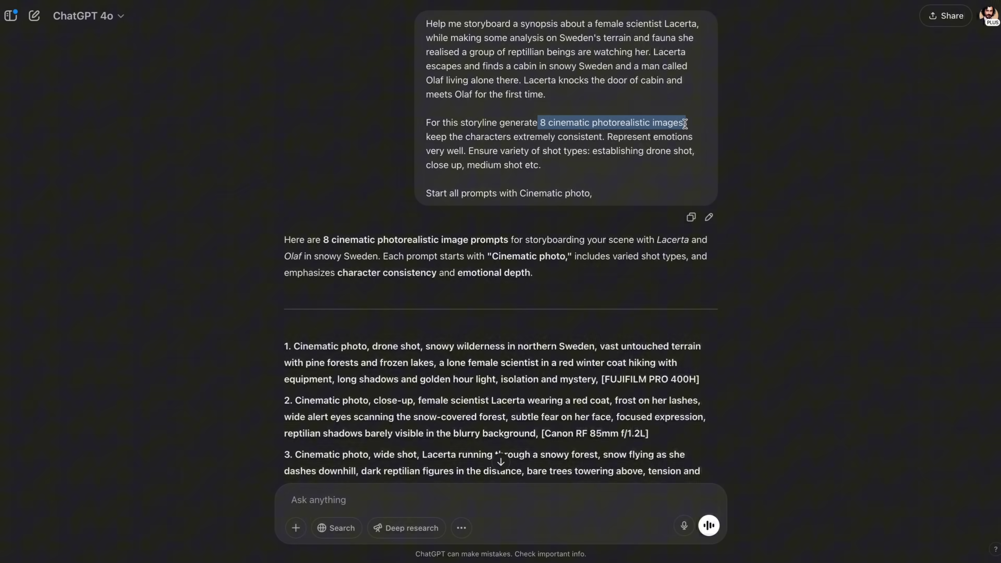
drag(538, 122, 547, 123)
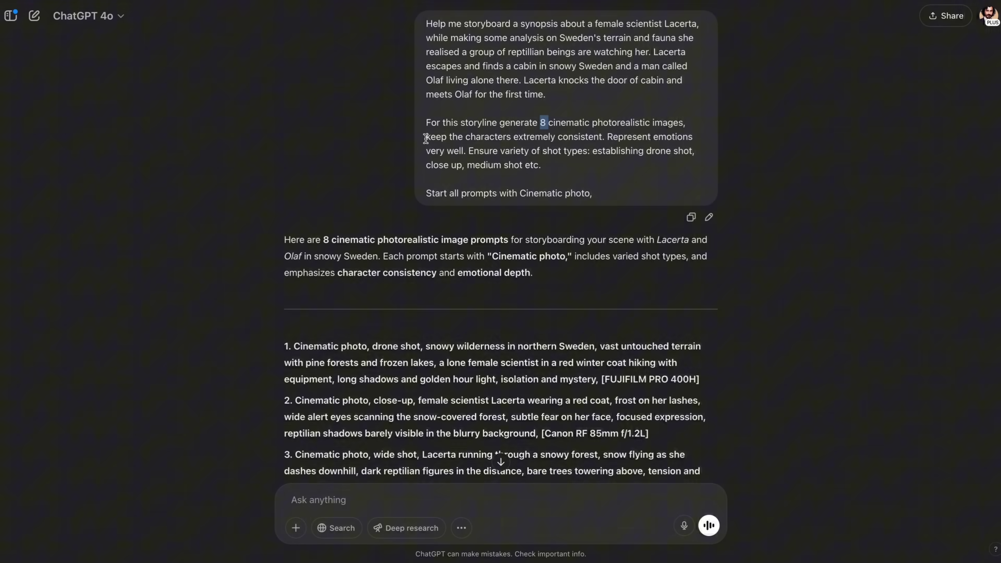
drag(426, 137, 603, 137)
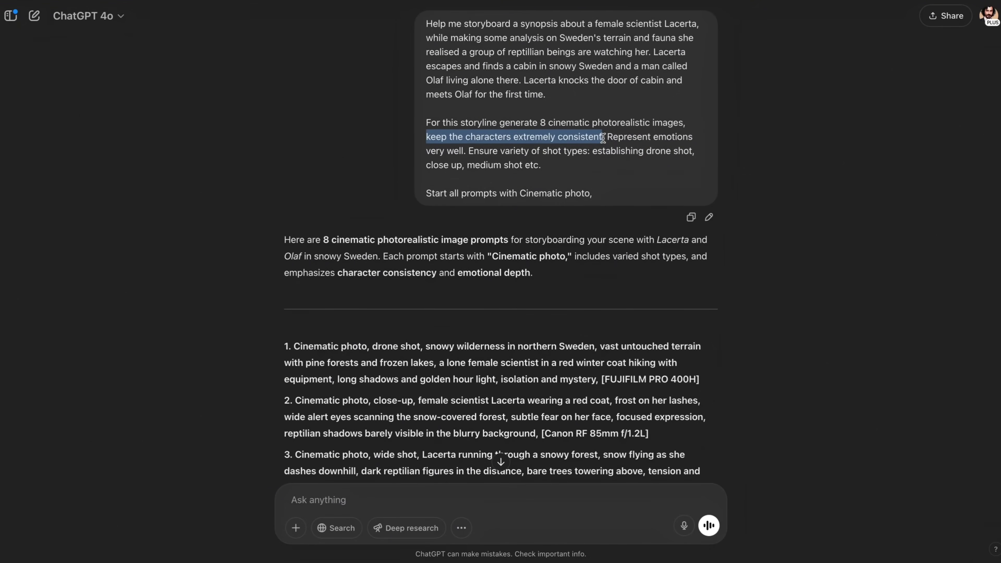
click(440, 150)
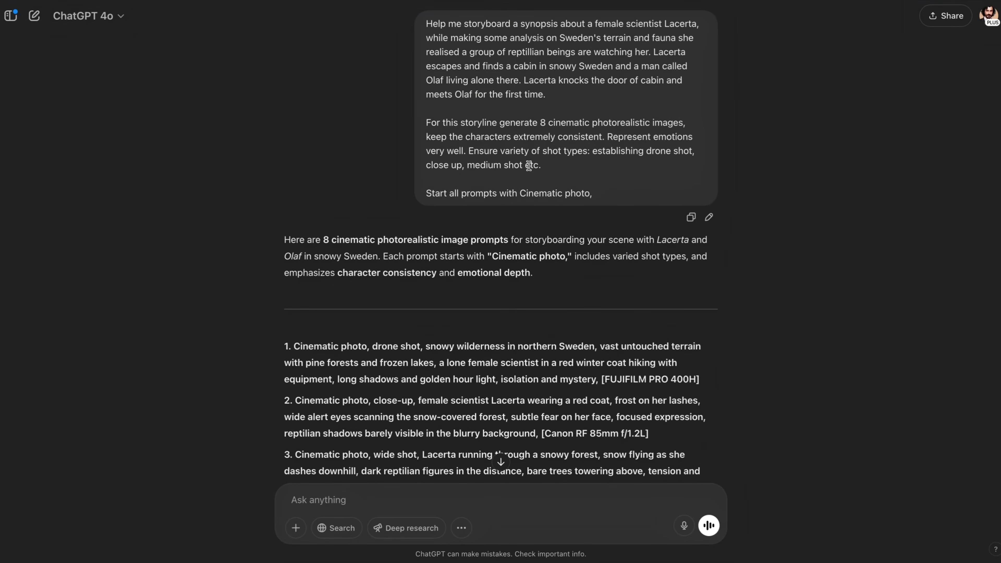
drag(427, 193, 594, 195)
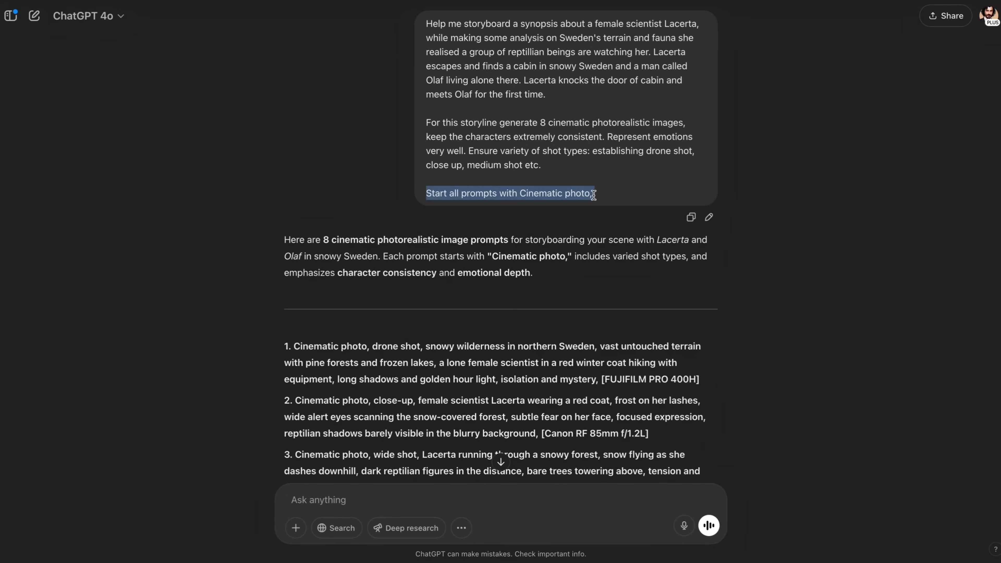
Step: Scroll through the 8 prompts and highlight the camera spec at the end of prompt 8
scroll(616, 373, down, 7)
scroll(617, 376, down, 1)
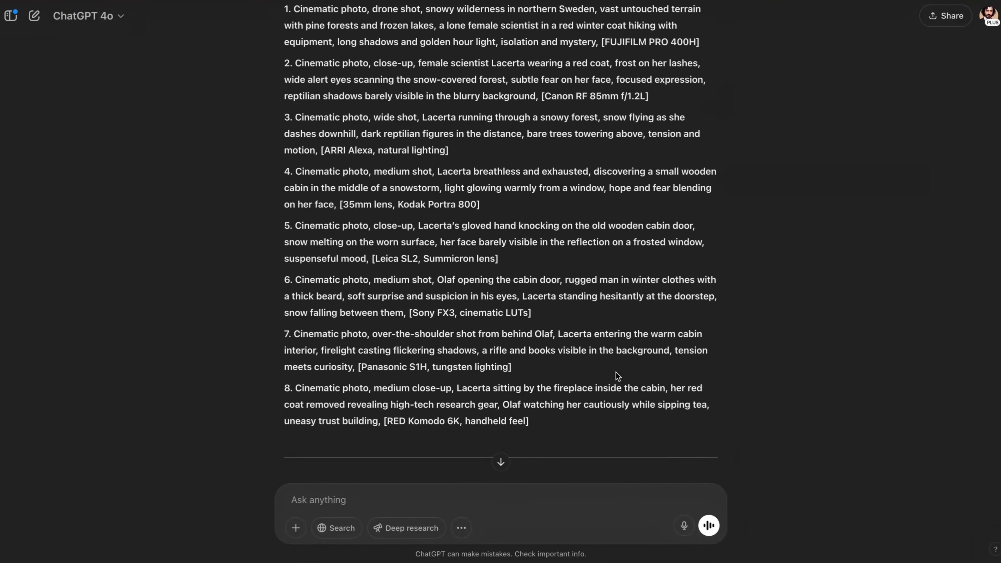
mouse_move(528, 438)
mouse_down()
mouse_move(386, 438)
mouse_move(520, 439)
mouse_up()
click(386, 438)
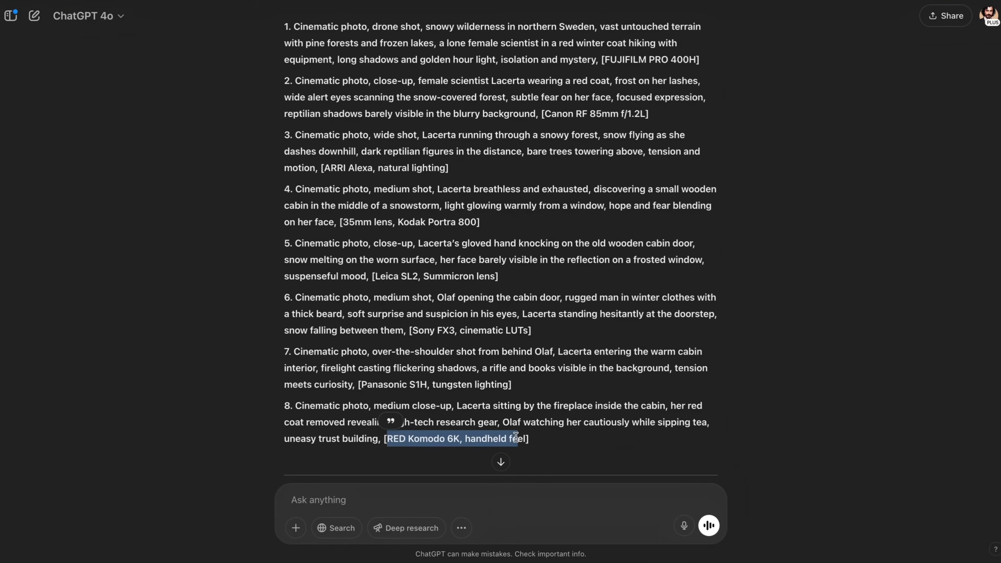
drag(398, 222, 475, 224)
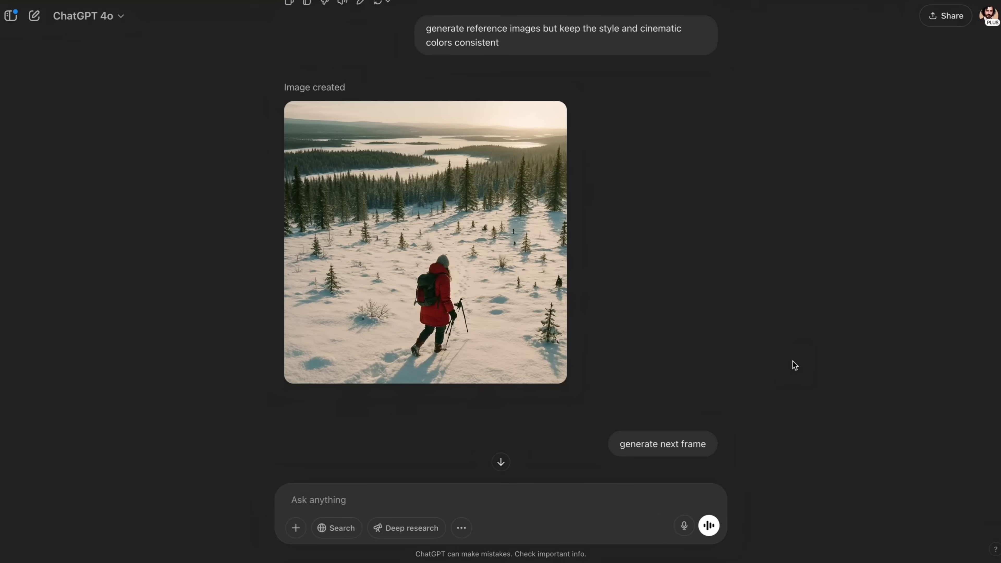
Step: View the snowy hiker frame and the frightened close-up frame full size
click(464, 295)
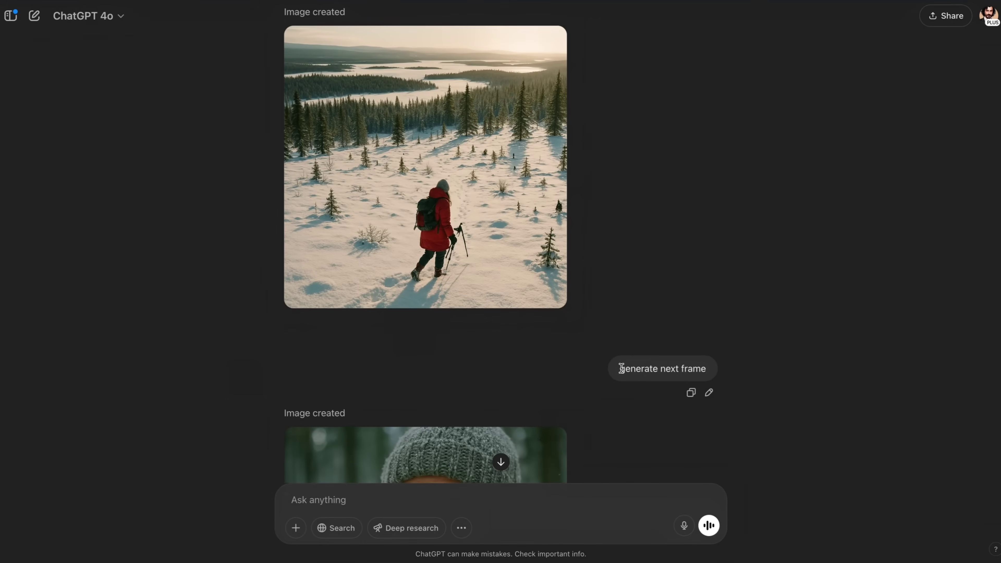
scroll(621, 368, up, 1)
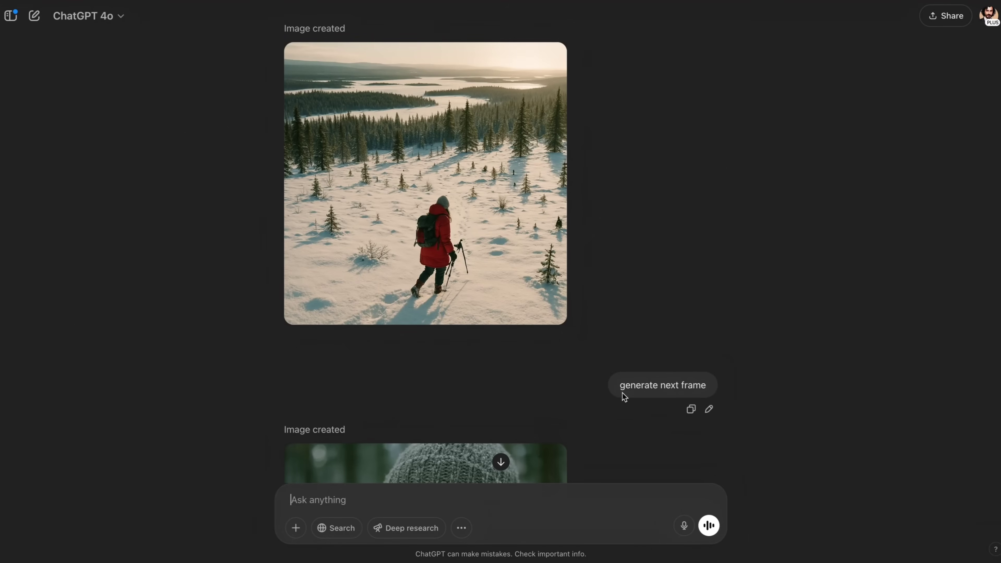
scroll(622, 393, down, 6)
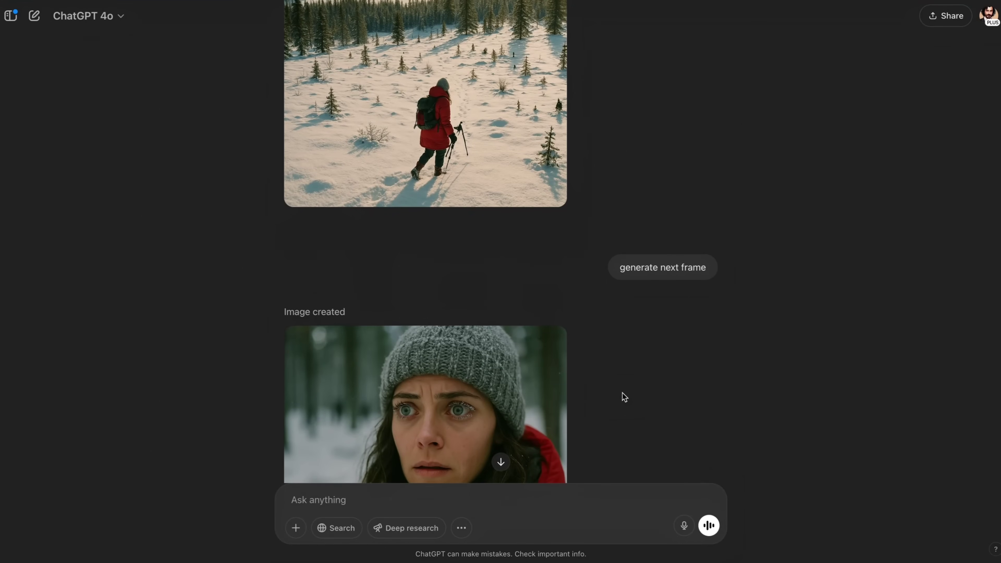
scroll(622, 392, down, 3)
click(433, 327)
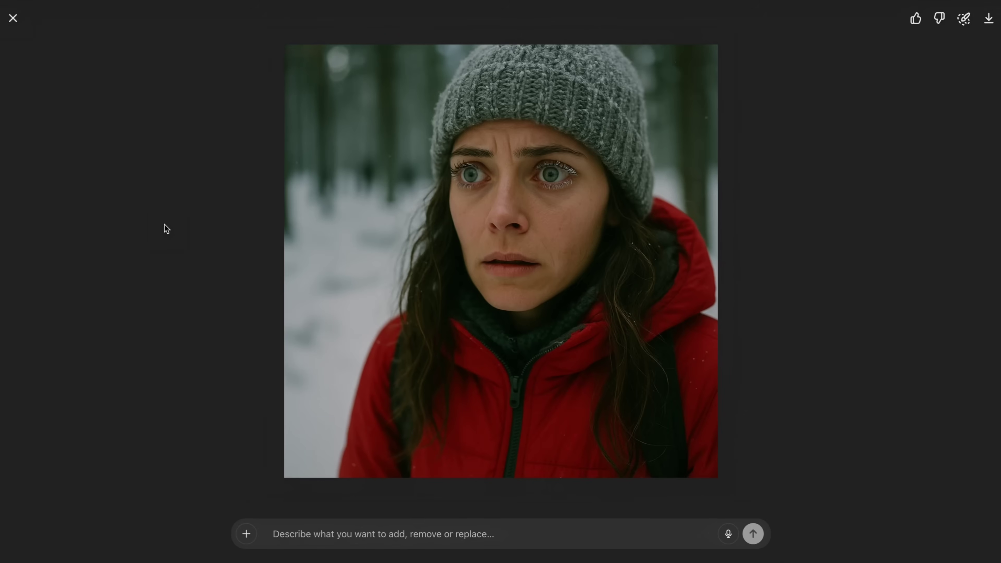
click(13, 18)
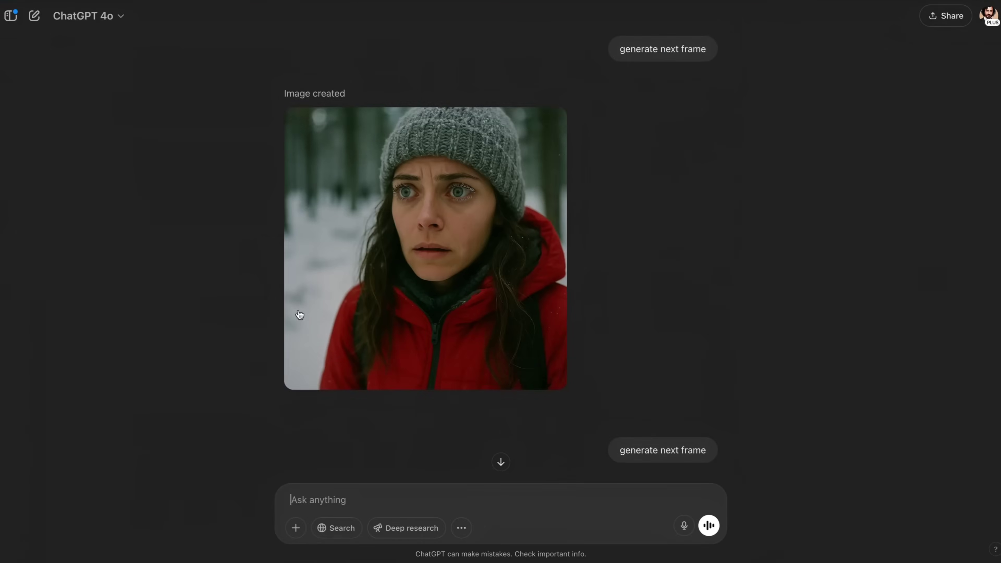
Step: Highlight the rate-limit explanation in ChatGPT's reply
scroll(298, 314, down, 8)
scroll(300, 314, down, 7)
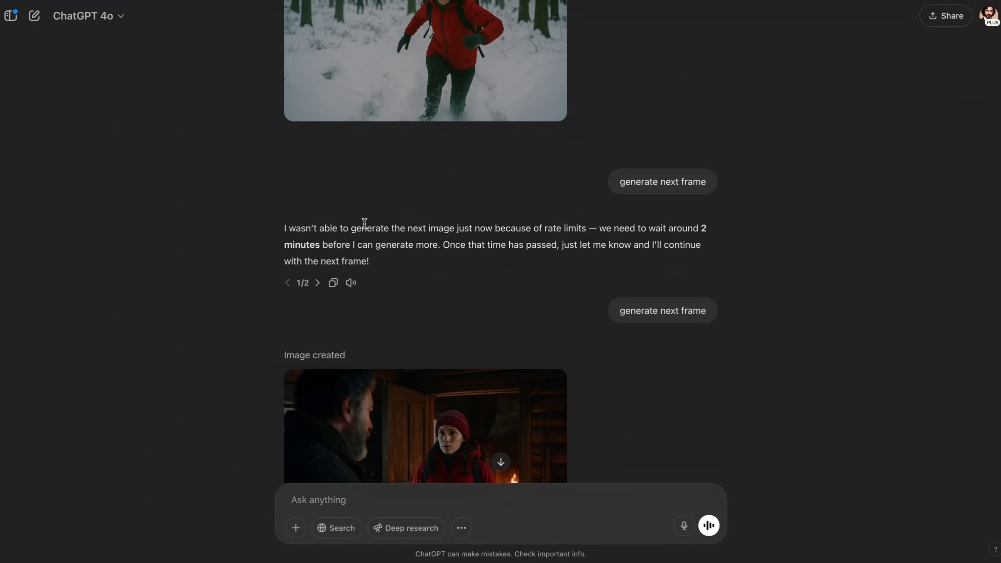
drag(363, 222, 452, 267)
click(451, 267)
Step: Enlarge the cabin meeting frame
scroll(455, 338, down, 4)
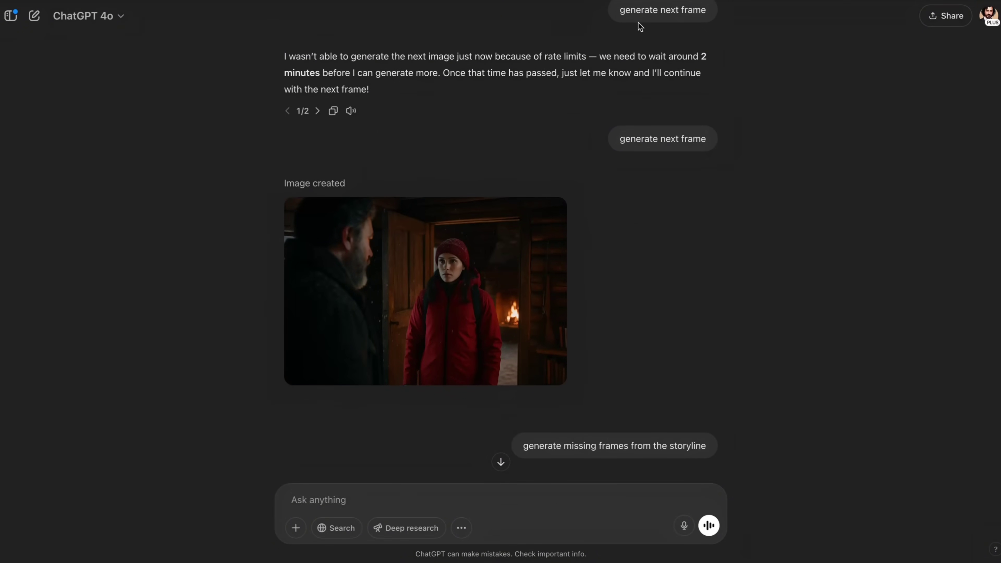
mouse_move(514, 302)
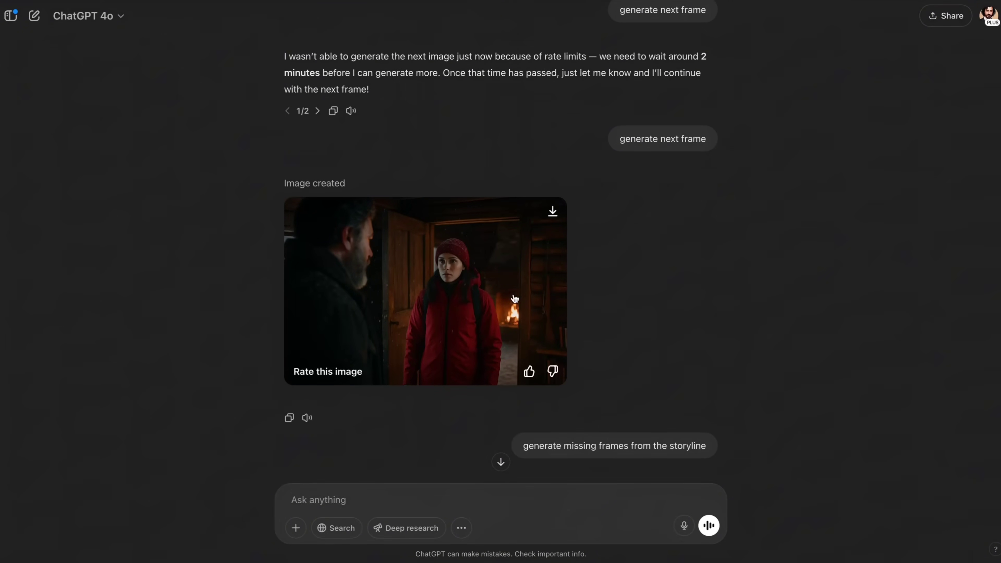
click(448, 297)
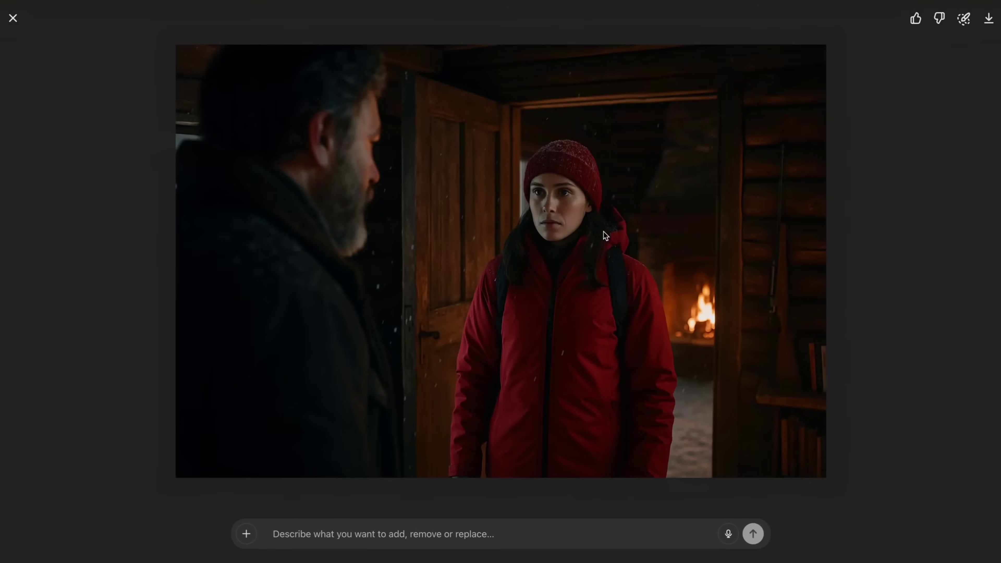
Step: Highlight the next-frame request asking for character consistency
click(13, 19)
scroll(592, 368, down, 5)
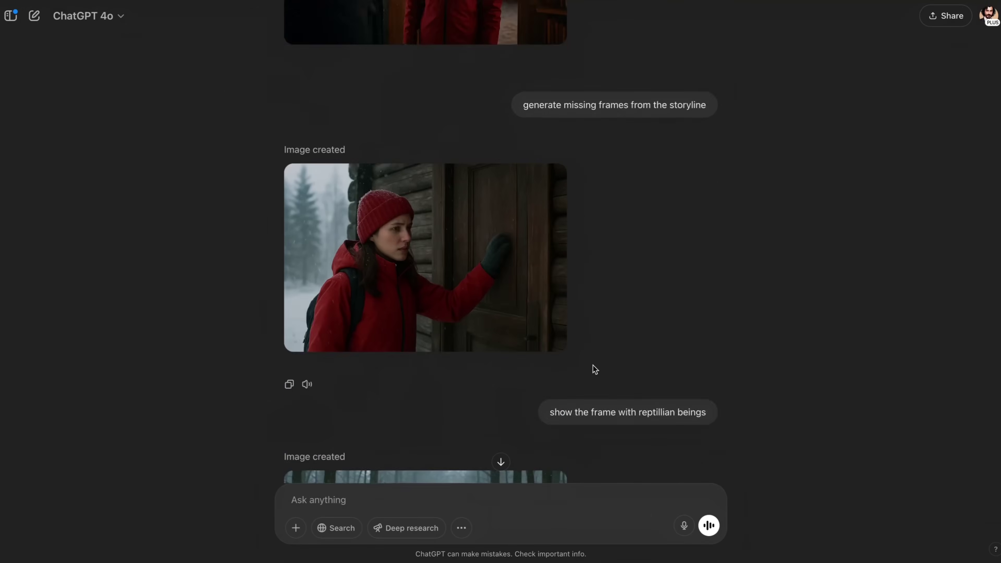
scroll(593, 367, down, 10)
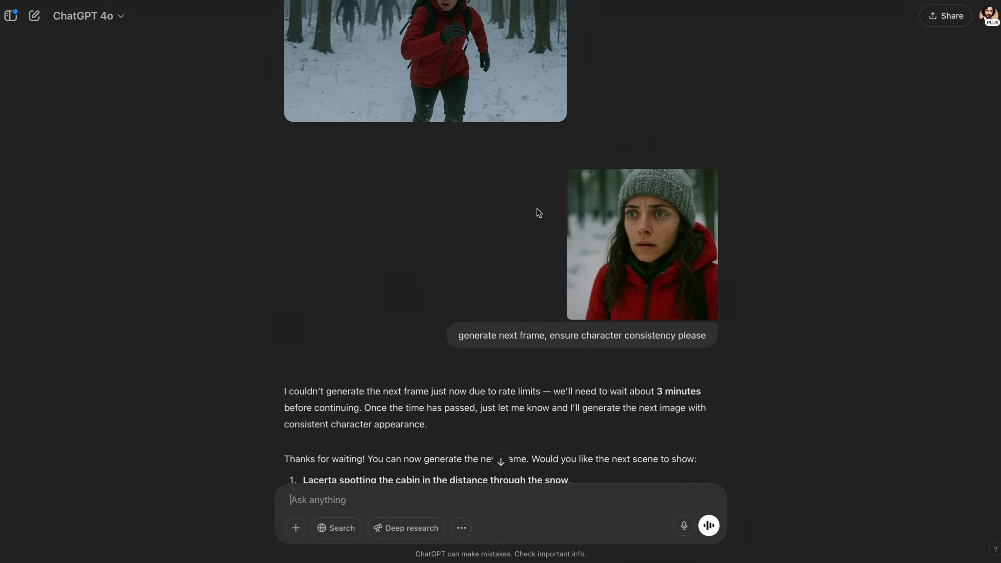
drag(458, 336, 705, 336)
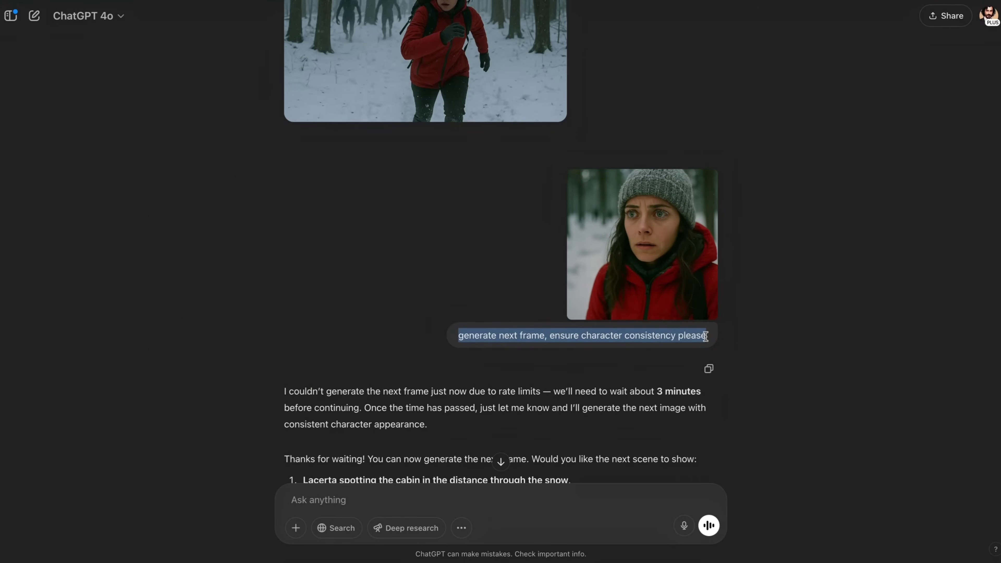
scroll(705, 336, down, 15)
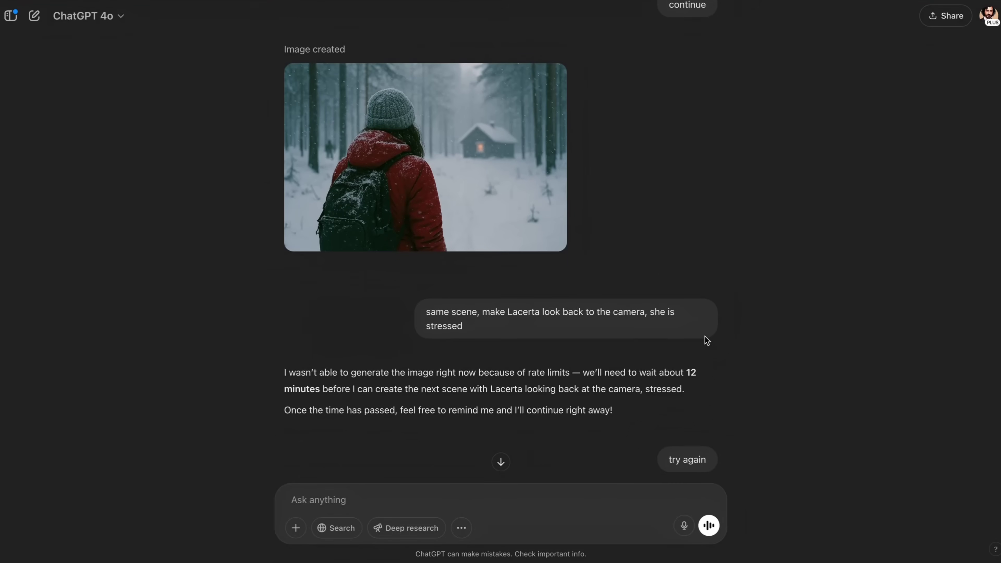
mouse_move(405, 192)
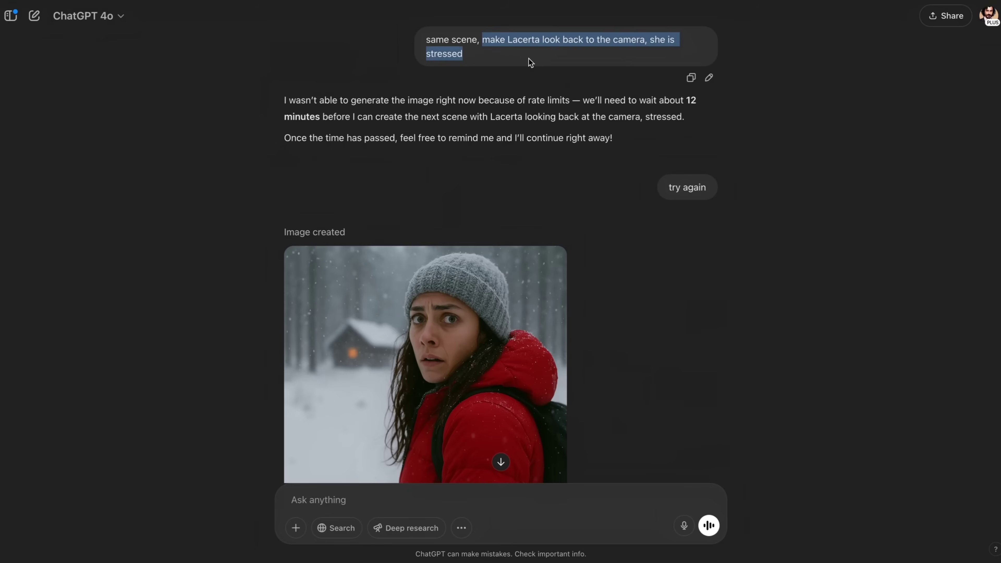
click(508, 59)
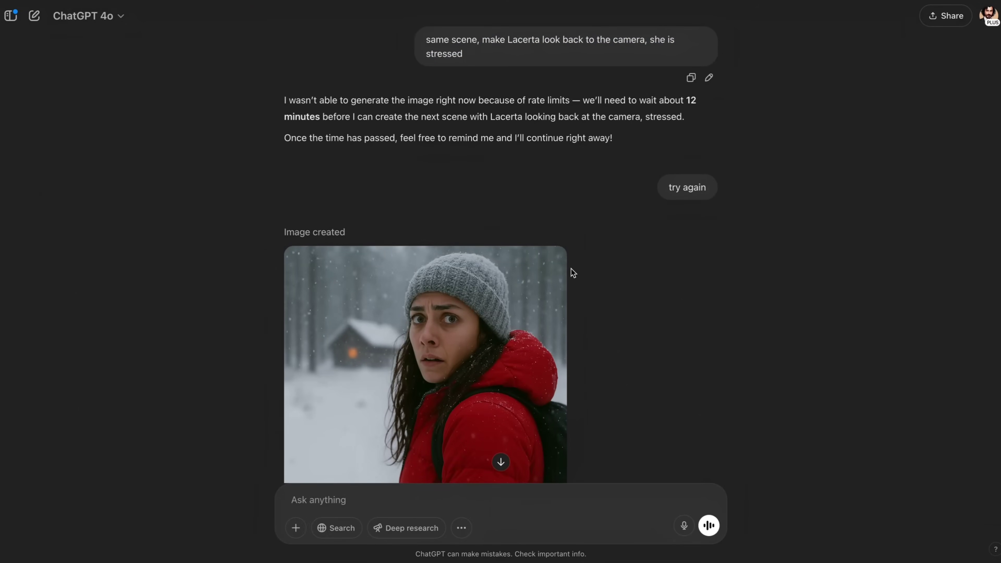
Step: View the stressed Lacerta frame full size, then return to the chat
scroll(571, 269, down, 3)
click(463, 263)
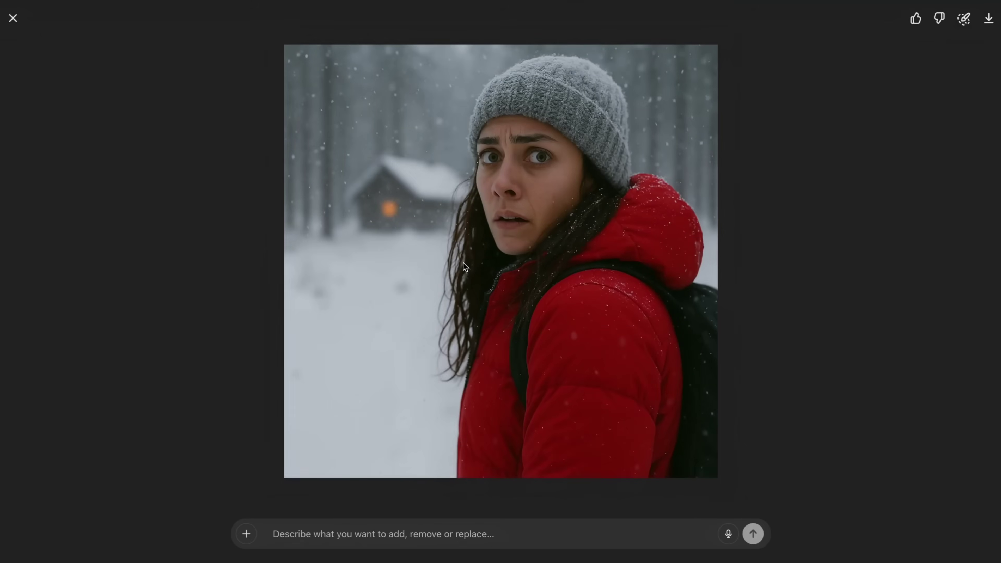
click(13, 18)
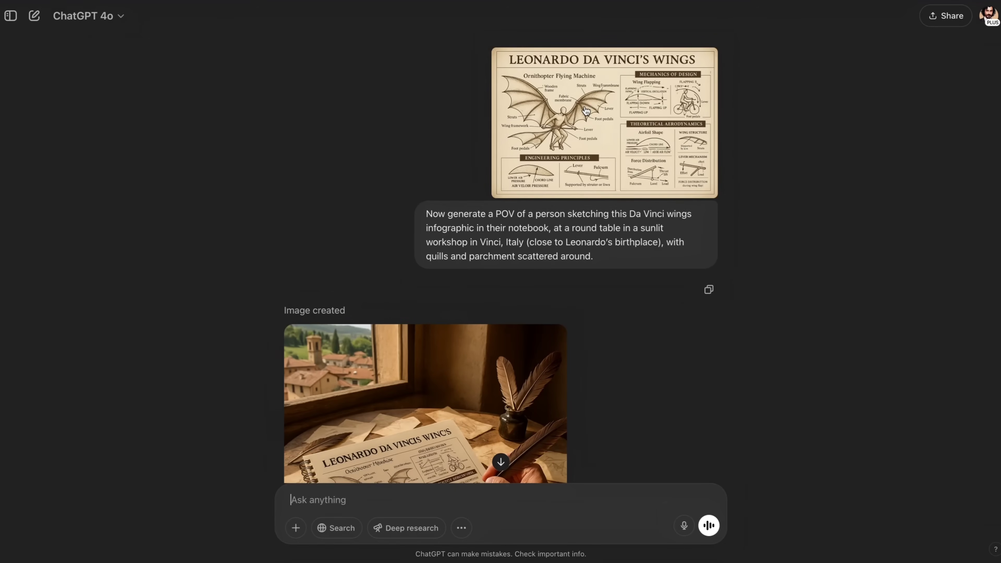
Step: Highlight the POV prompt about sketching the Da Vinci wings infographic
scroll(670, 199, down, 3)
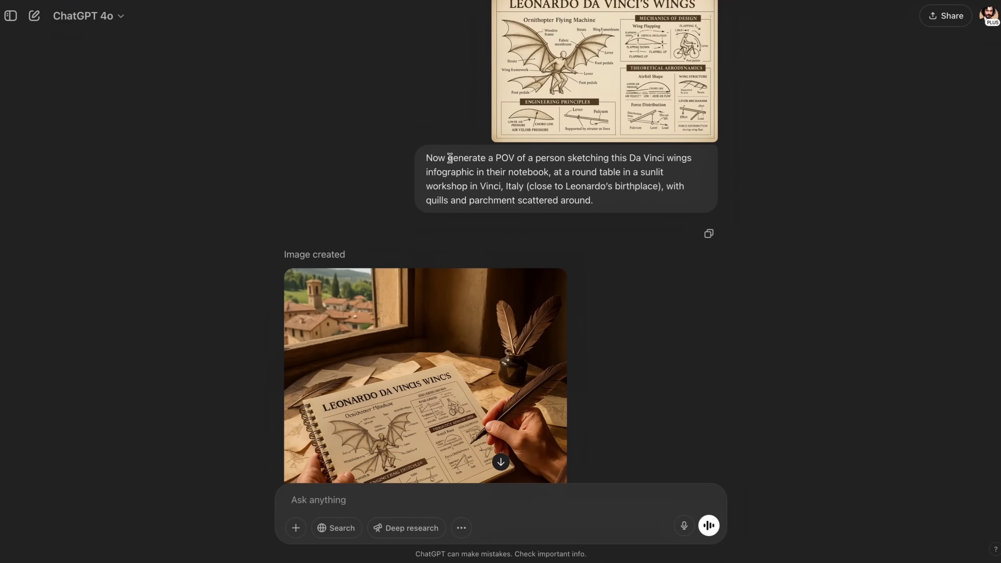
drag(453, 157, 565, 182)
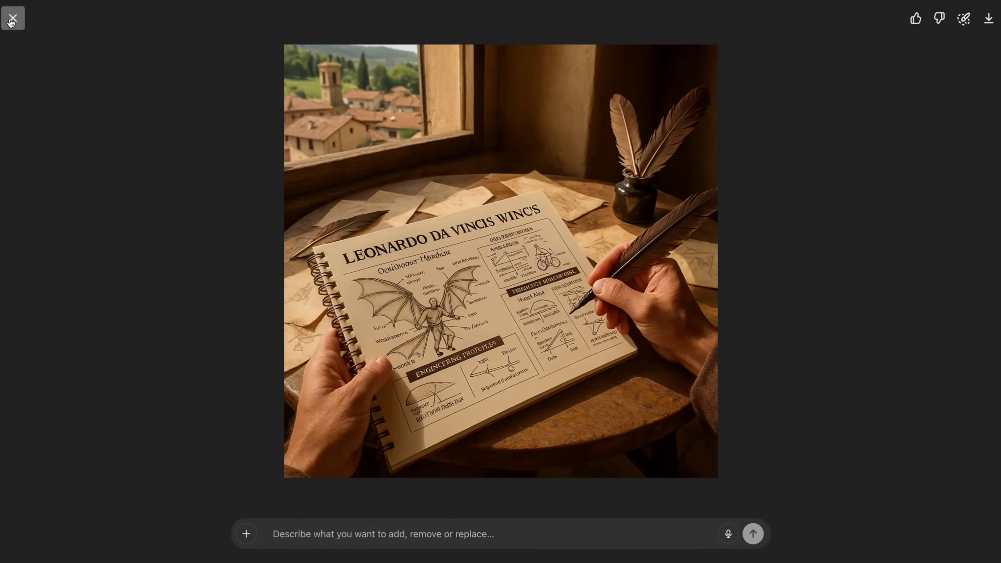
click(11, 17)
Step: Enlarge the image of hands sketching the wings infographic in a notebook
scroll(445, 205, up, 5)
scroll(425, 276, down, 3)
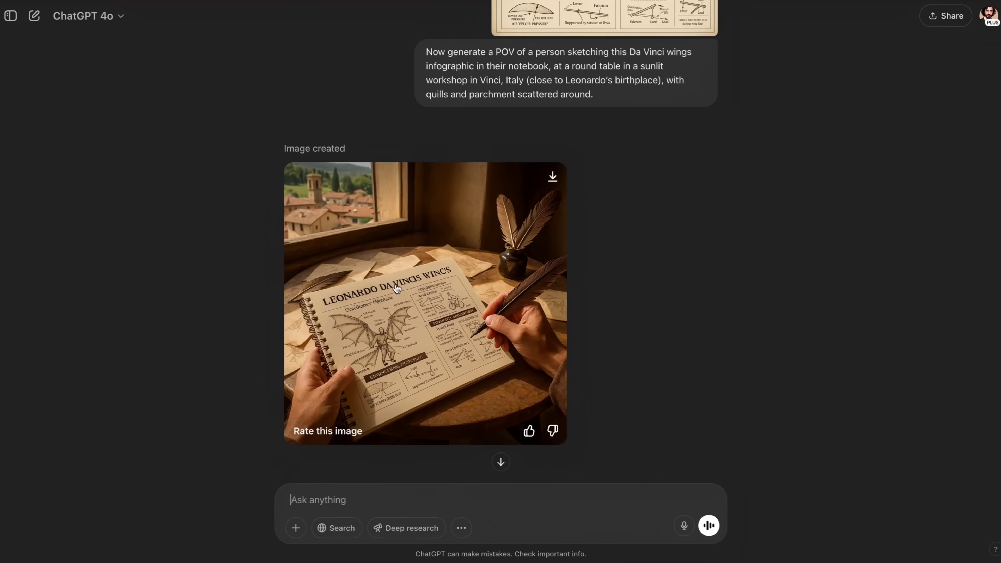
scroll(417, 297, up, 4)
scroll(433, 256, down, 3)
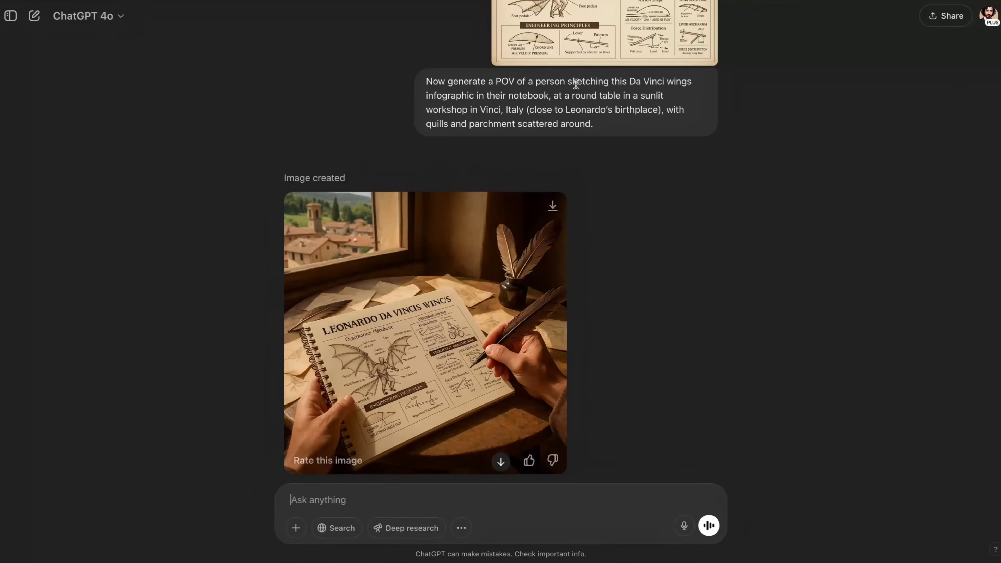
scroll(454, 236, down, 1)
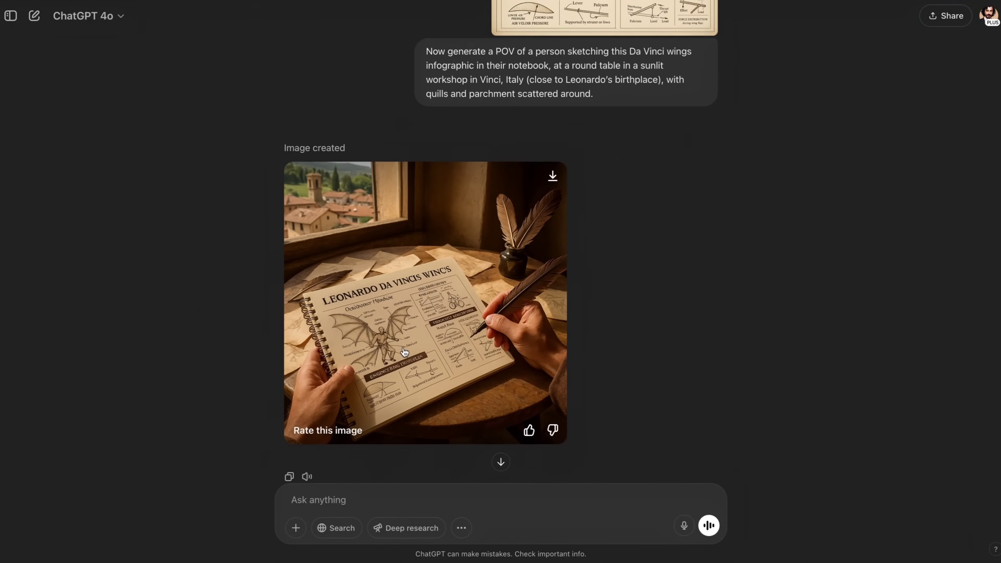
click(415, 282)
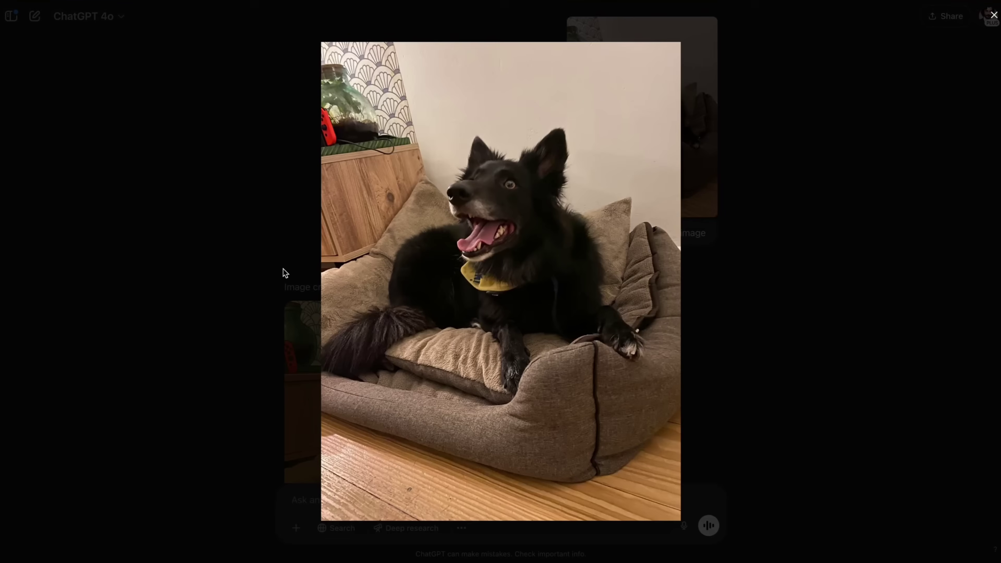
Step: View the Ghibli-style illustration of the black dog full size
click(253, 258)
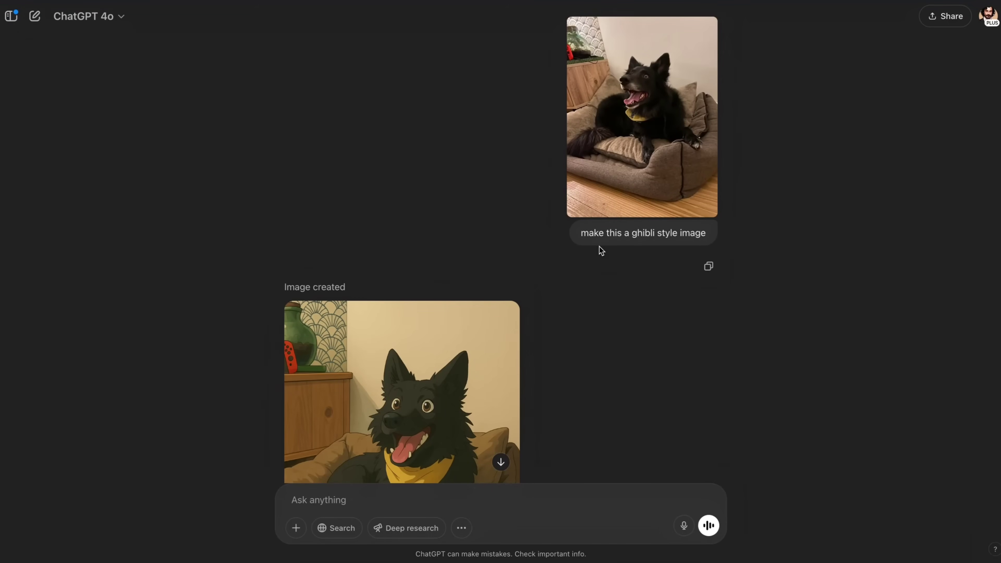
scroll(599, 246, down, 5)
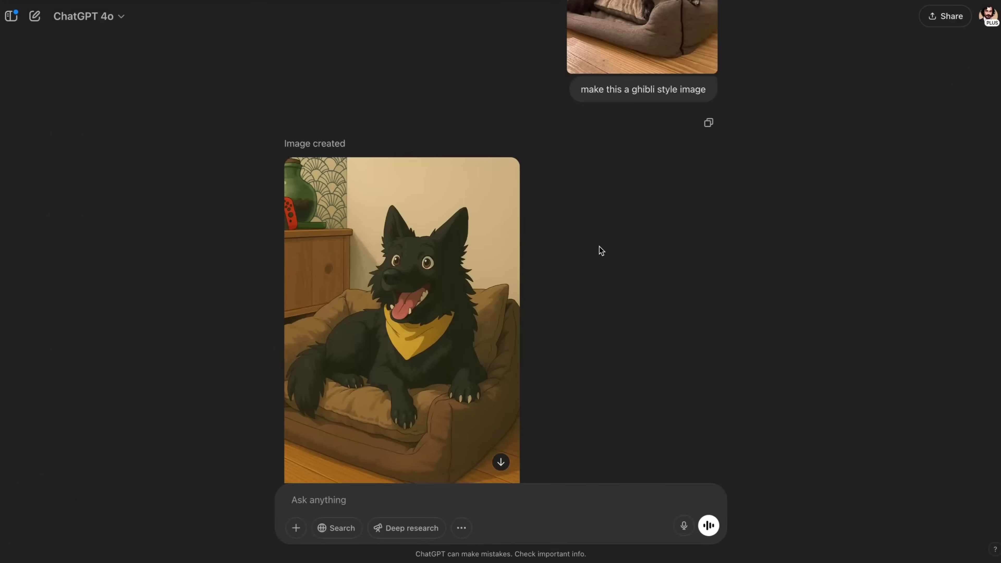
click(401, 289)
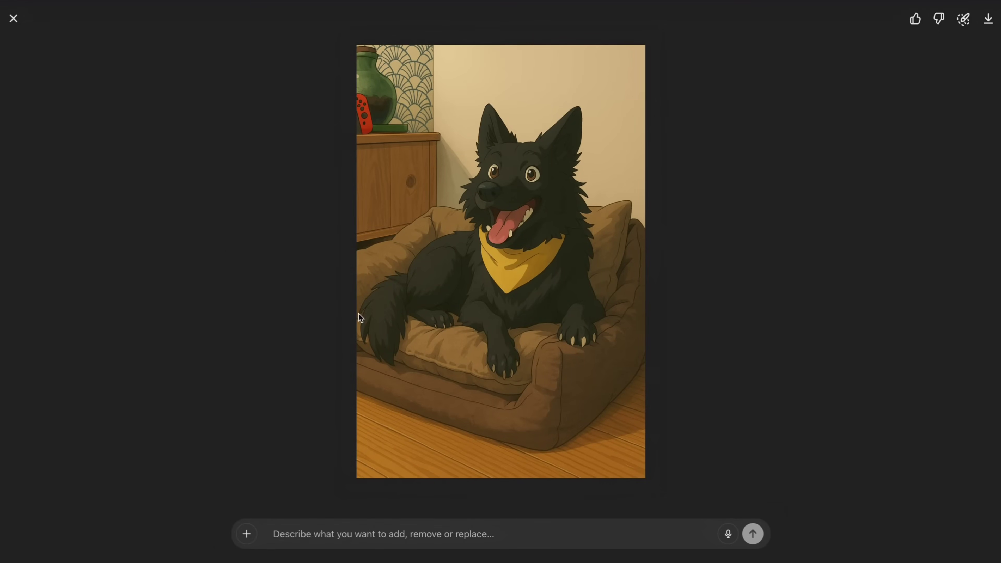
click(254, 313)
Step: View the dog picture attached to the hoodie request full size
scroll(402, 271, down, 2)
scroll(401, 268, down, 4)
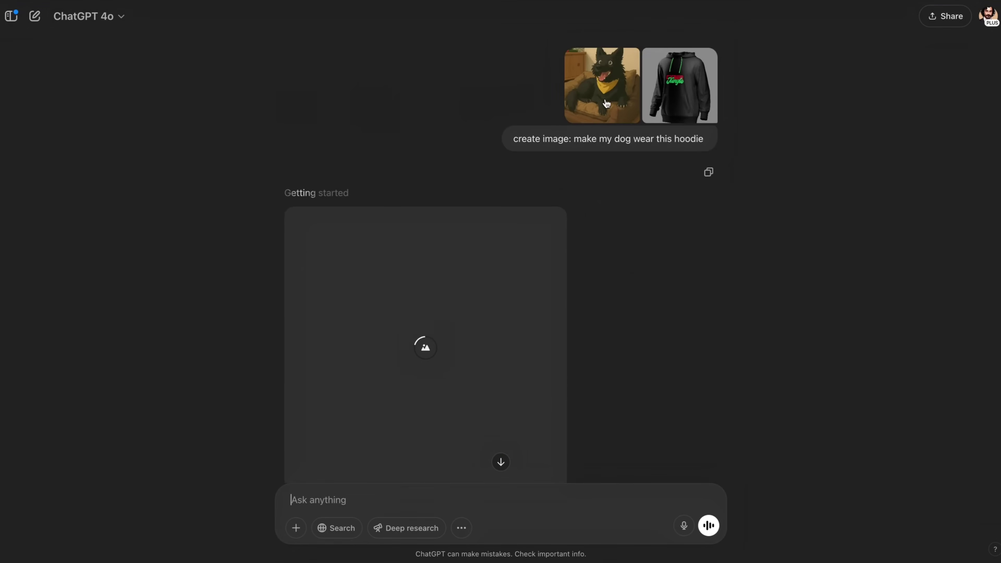
click(606, 104)
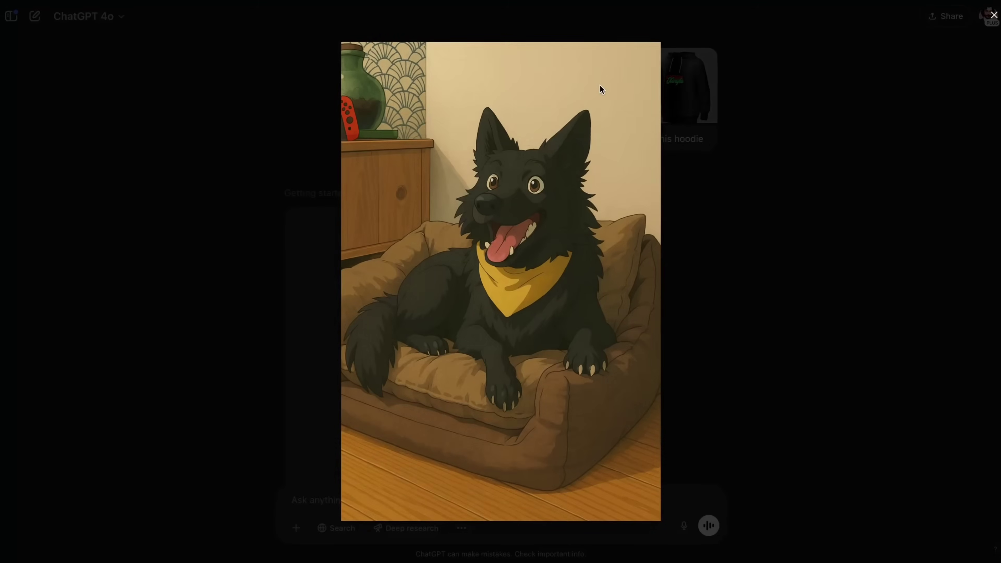
Step: Check the dog and Cyber Jungle hoodie reference photos, then enlarge the dog-in-hoodie result
click(269, 219)
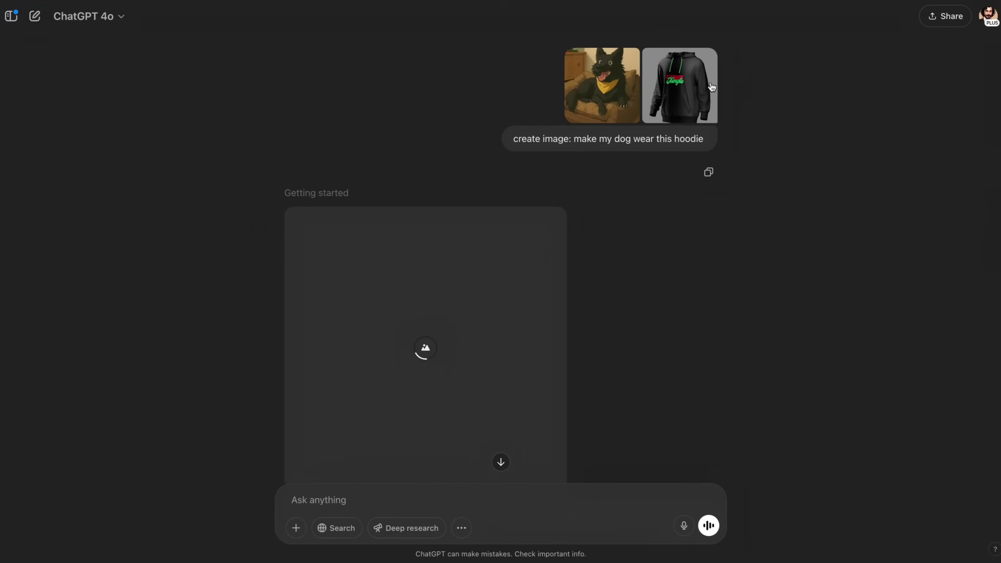
click(682, 83)
click(261, 285)
scroll(650, 198, down, 4)
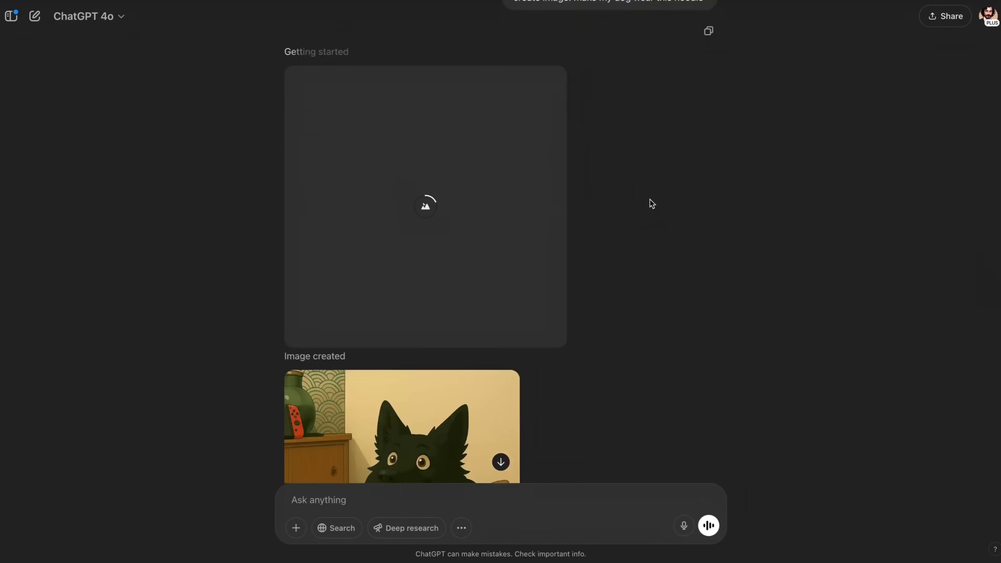
scroll(358, 276, up, 2)
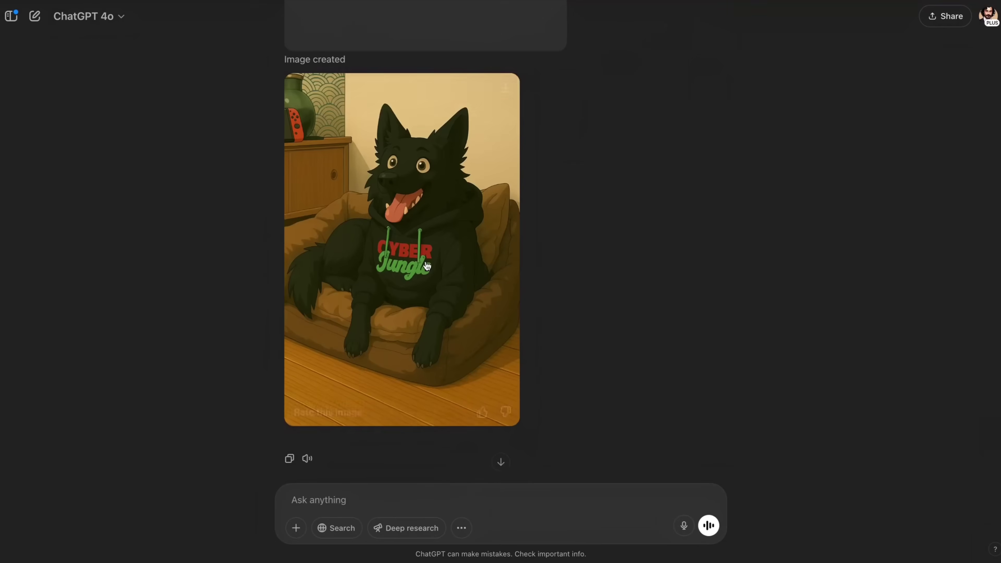
click(434, 231)
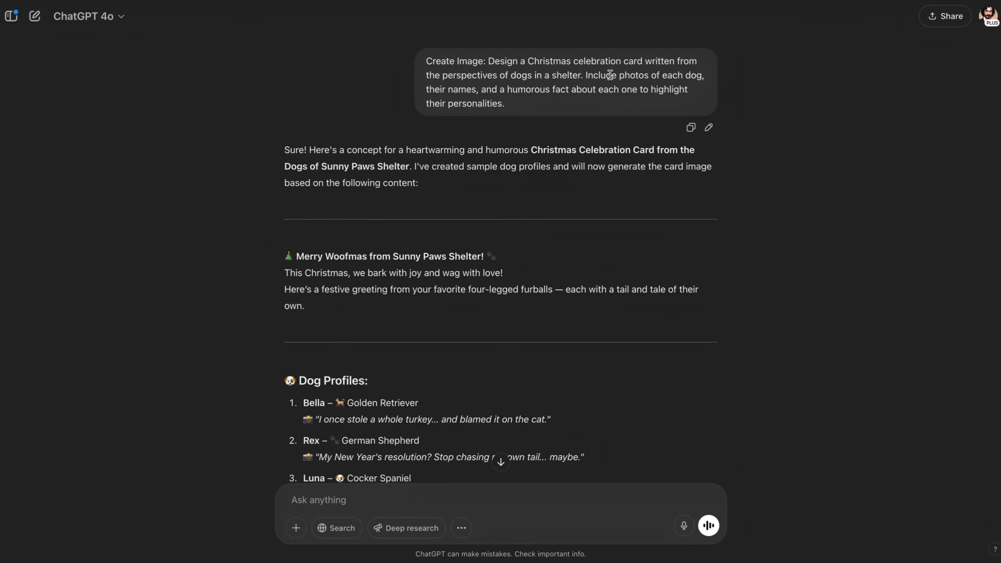
Step: Highlight part of the shelter-dogs Christmas card request and enlarge the Sunny Paws card
drag(611, 76, 554, 102)
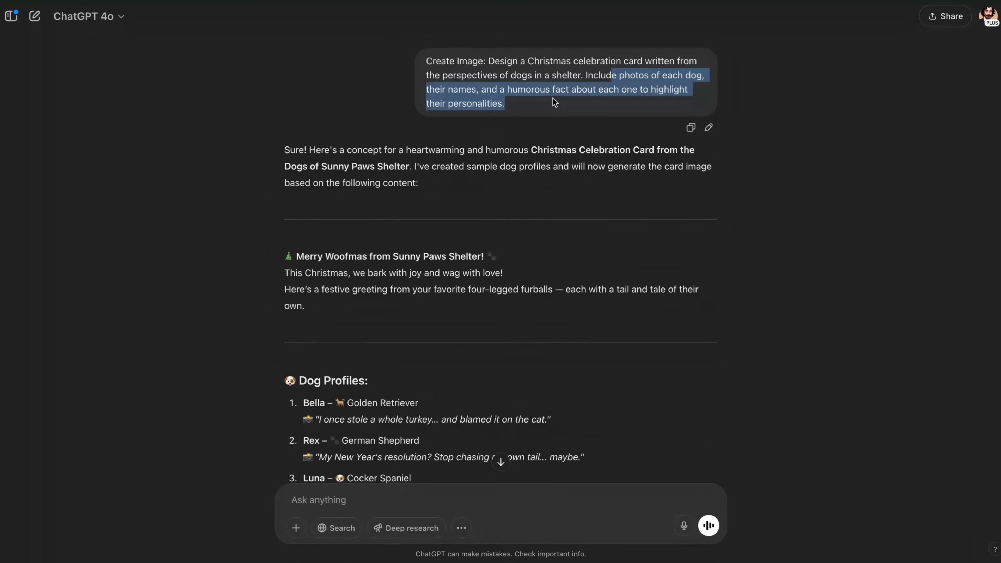
scroll(552, 100, down, 15)
click(394, 187)
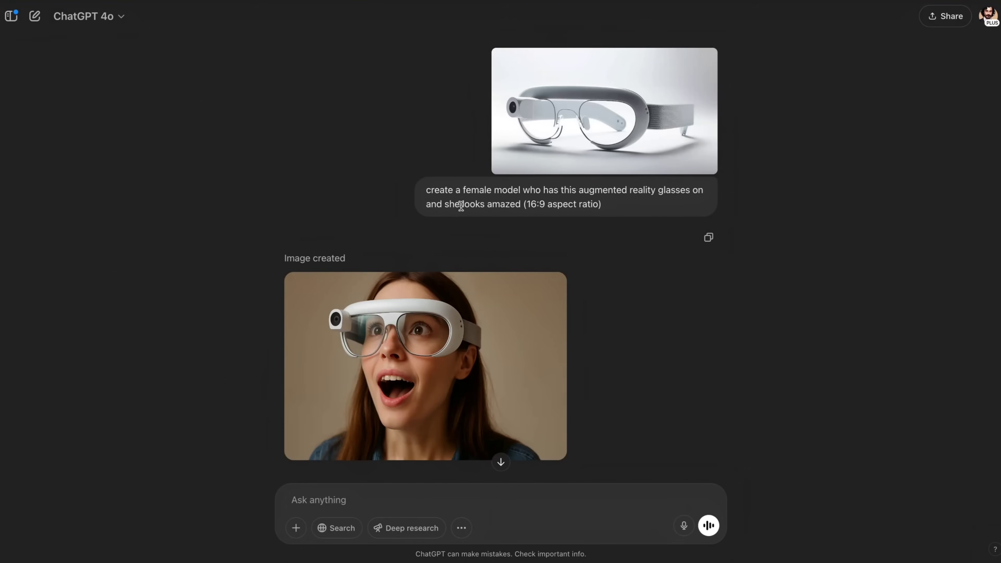
Step: Highlight the 16:9 aspect ratio request and view the amazed woman in AR glasses full size
scroll(526, 204, down, 1)
drag(524, 180, 616, 182)
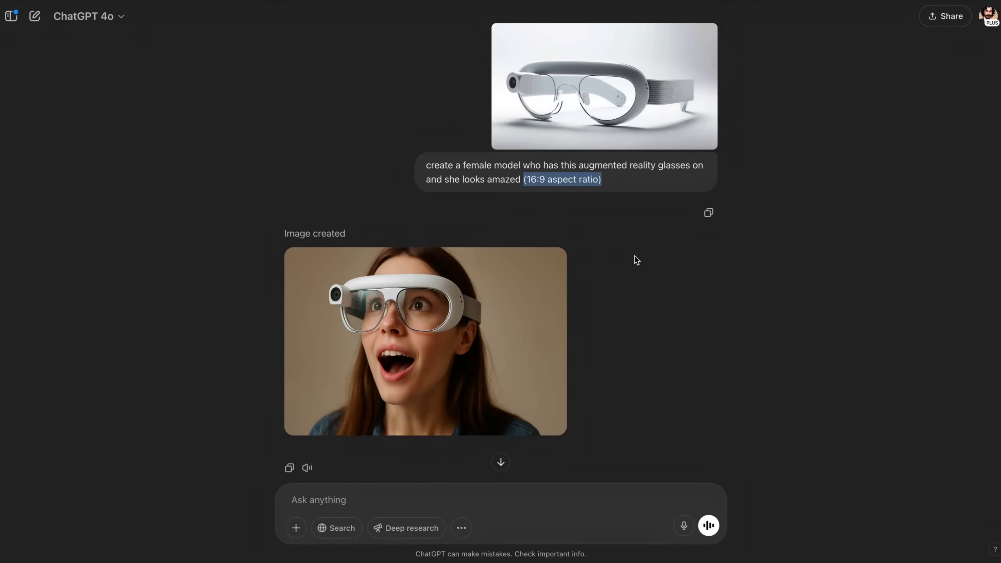
click(515, 322)
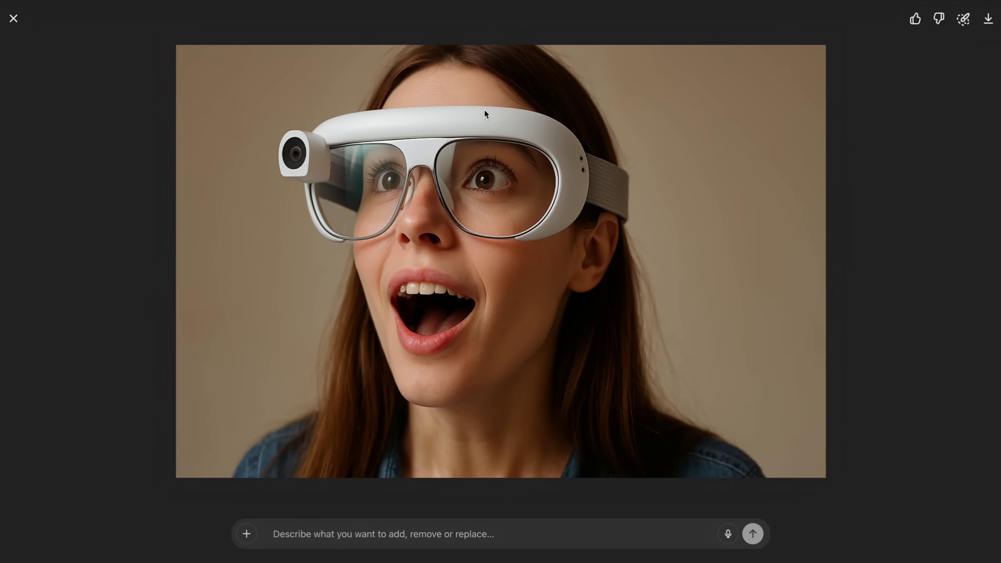
key(Escape)
scroll(488, 348, down, 8)
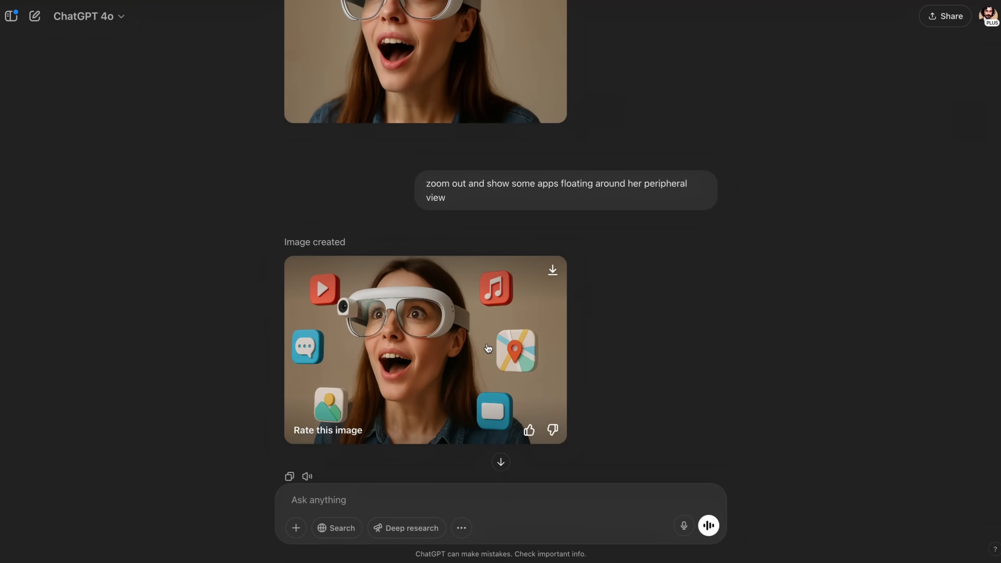
Step: Highlight the zoom-out floating-apps prompt and scroll to the retried app-interfaces image
drag(436, 184, 520, 199)
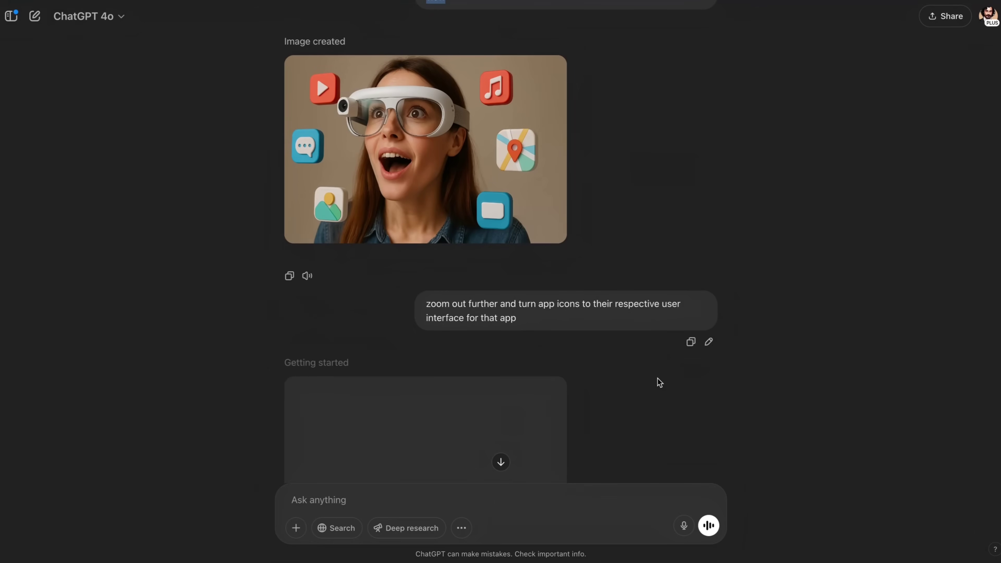
scroll(659, 382, up, 1)
drag(424, 342, 552, 352)
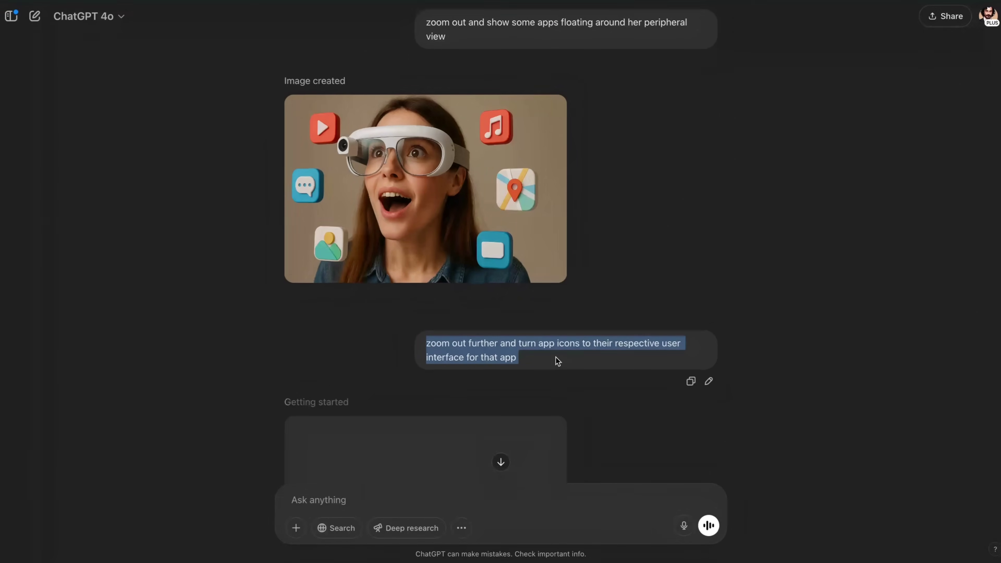
scroll(555, 357, down, 5)
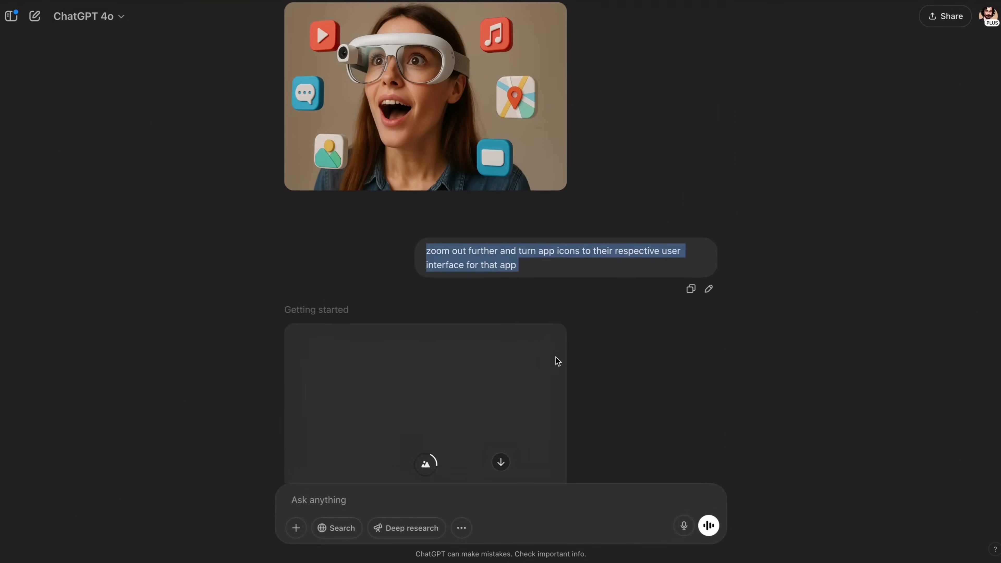
scroll(555, 356, down, 10)
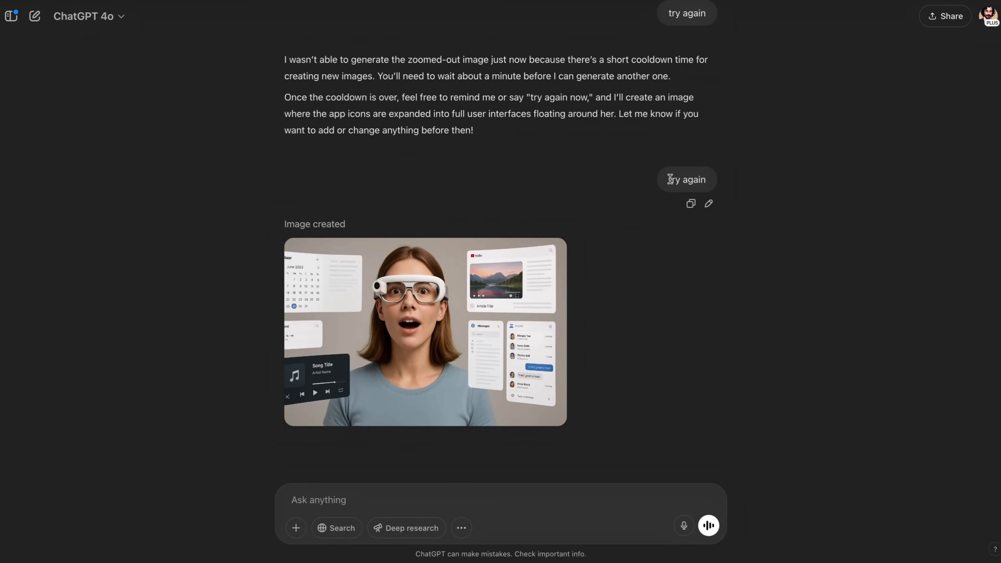
mouse_move(486, 296)
click(473, 325)
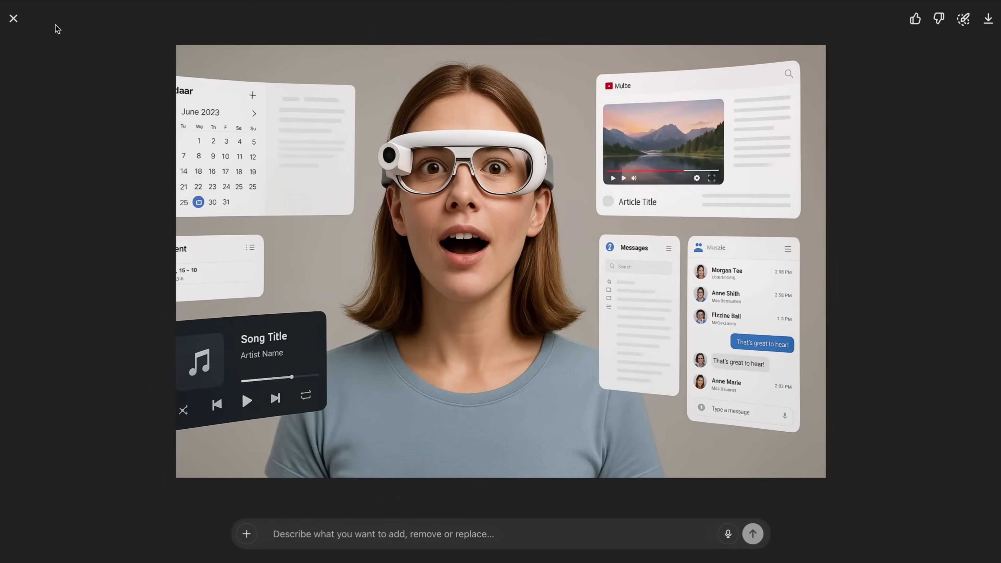
click(8, 24)
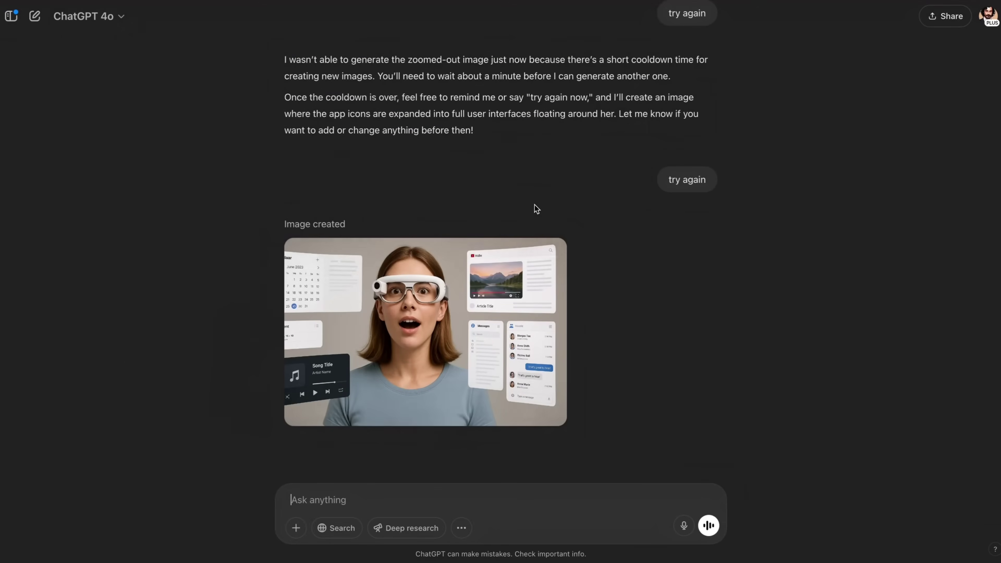
scroll(499, 274, up, 10)
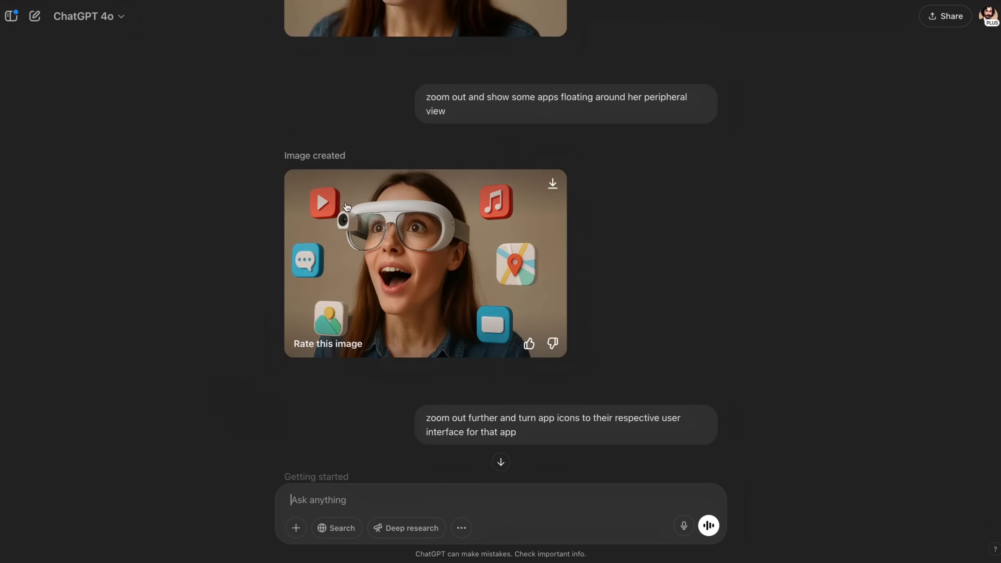
scroll(424, 276, down, 5)
click(425, 414)
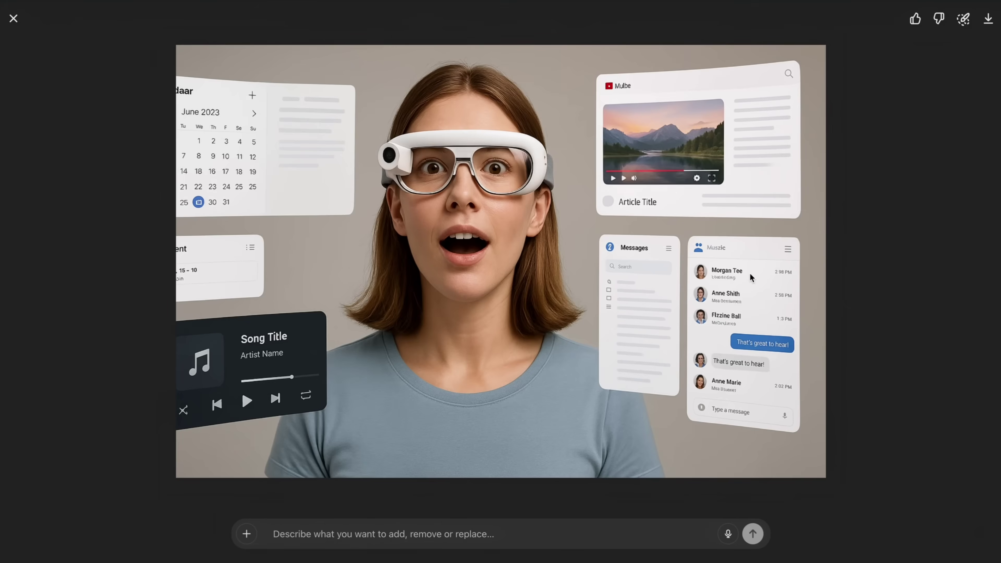
Step: View the attached Quadriga vodka product photo full size
click(14, 21)
scroll(431, 237, up, 10)
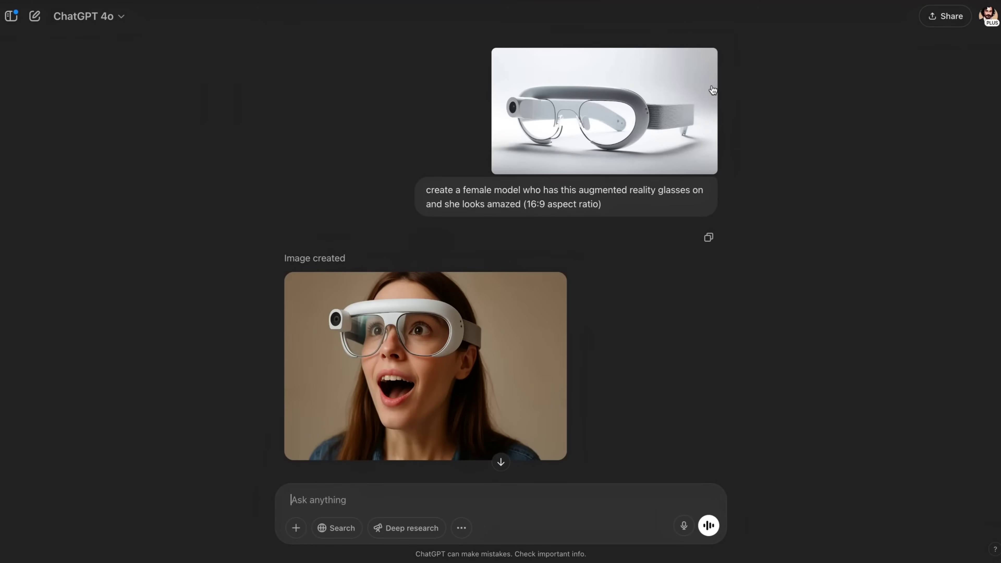
scroll(565, 230, down, 10)
click(418, 329)
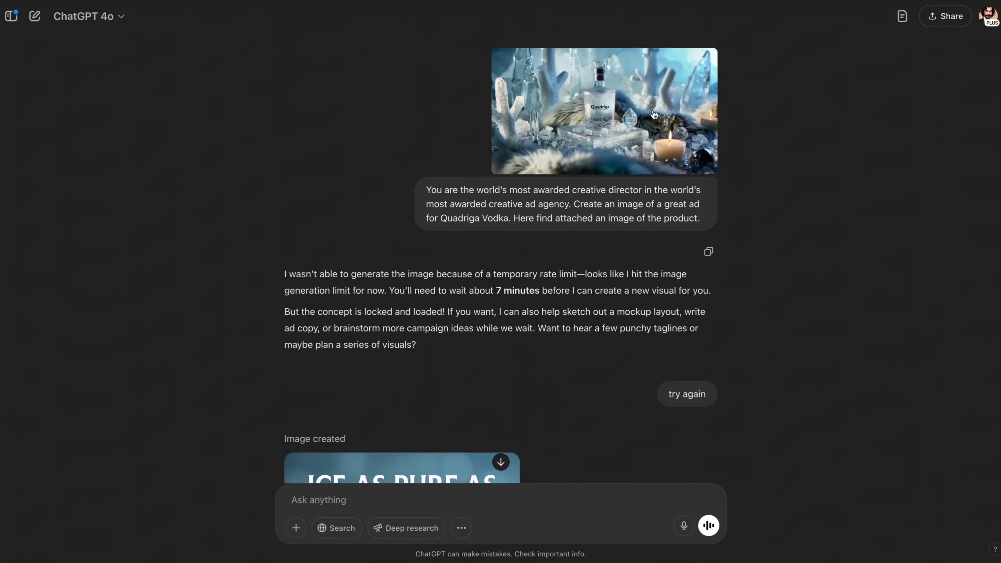
click(650, 99)
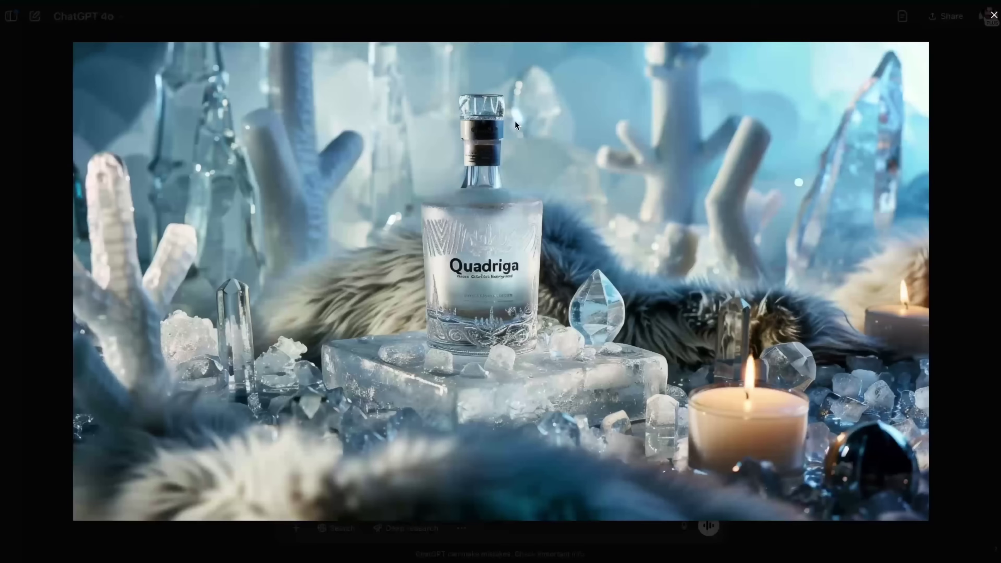
click(42, 95)
Step: Highlight the creative-director role and ad-image request, then scroll to the 'ICE AS PURE AS THE SPIRIT' ad
drag(432, 190, 577, 218)
click(569, 204)
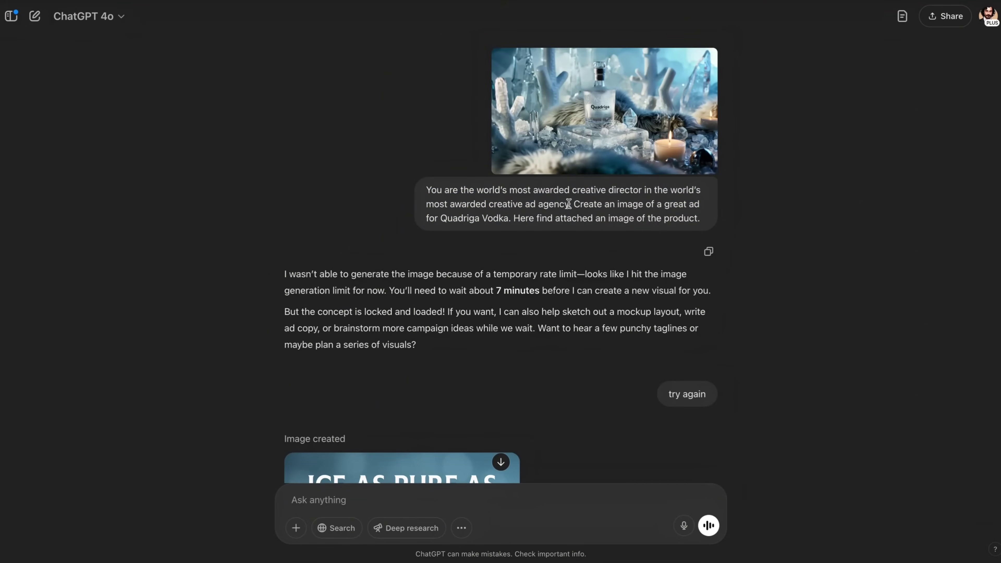
drag(571, 205, 413, 193)
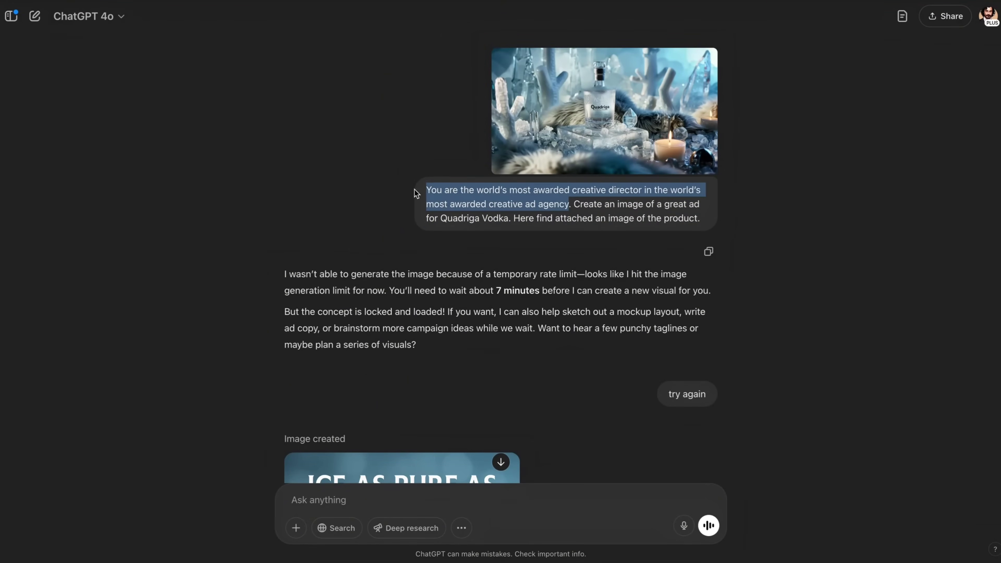
drag(571, 205, 706, 221)
scroll(706, 222, down, 10)
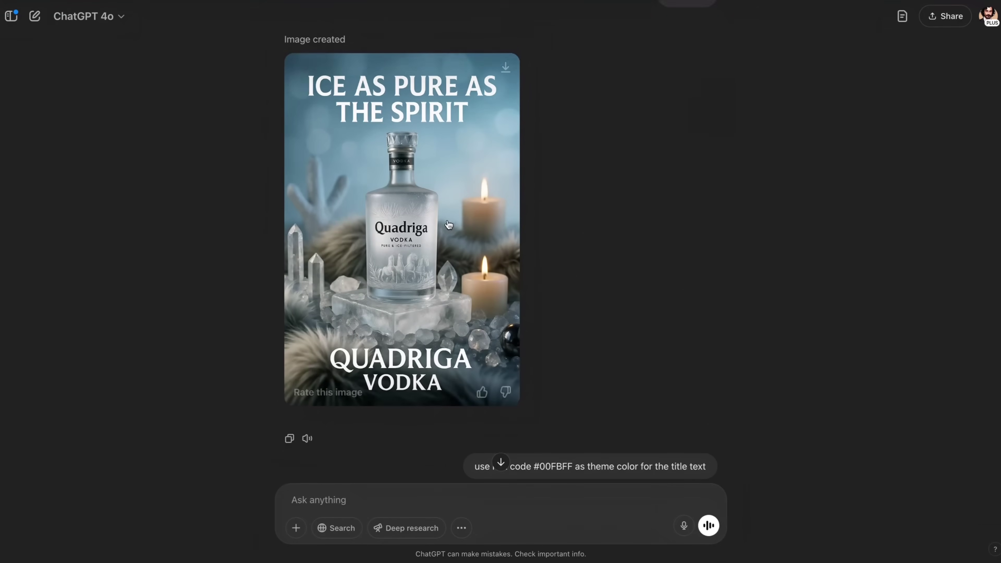
Step: View the Quadriga vodka ad full screen, then highlight the #00FBFF hex-code request
click(446, 223)
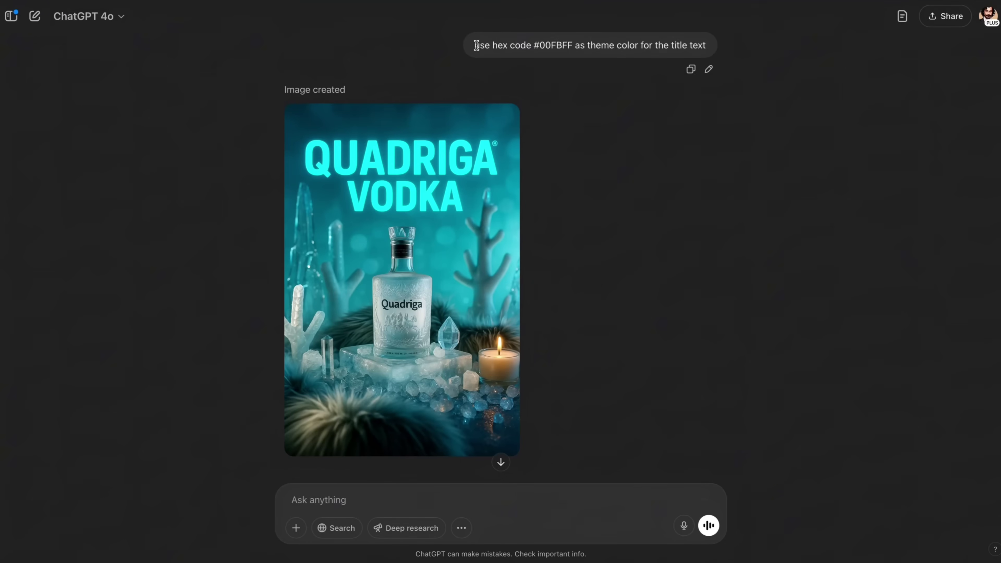
drag(476, 45, 717, 53)
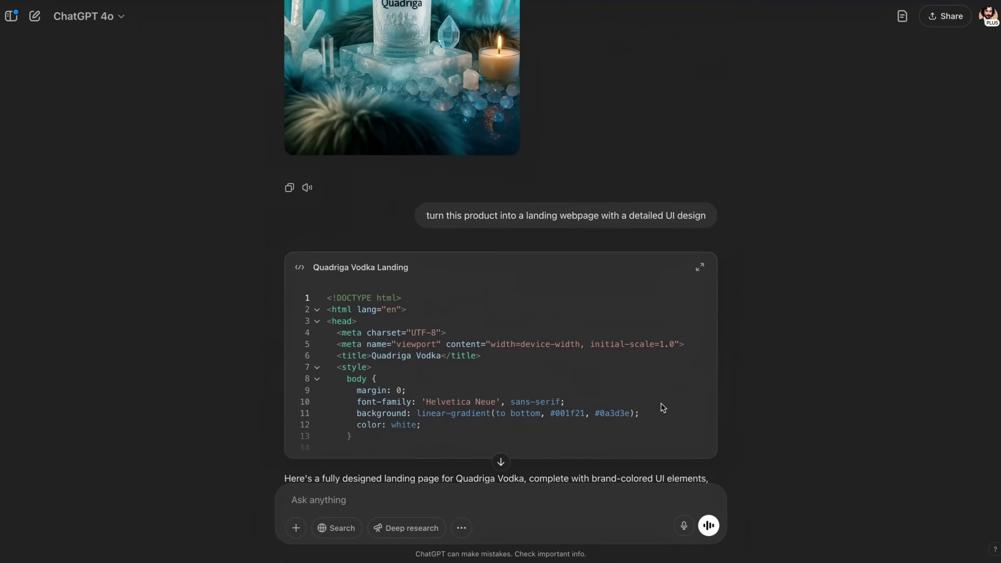
Step: Highlight the landing-page request and scroll past the Quadriga Vodka Landing code toward the mockup
drag(430, 223, 709, 228)
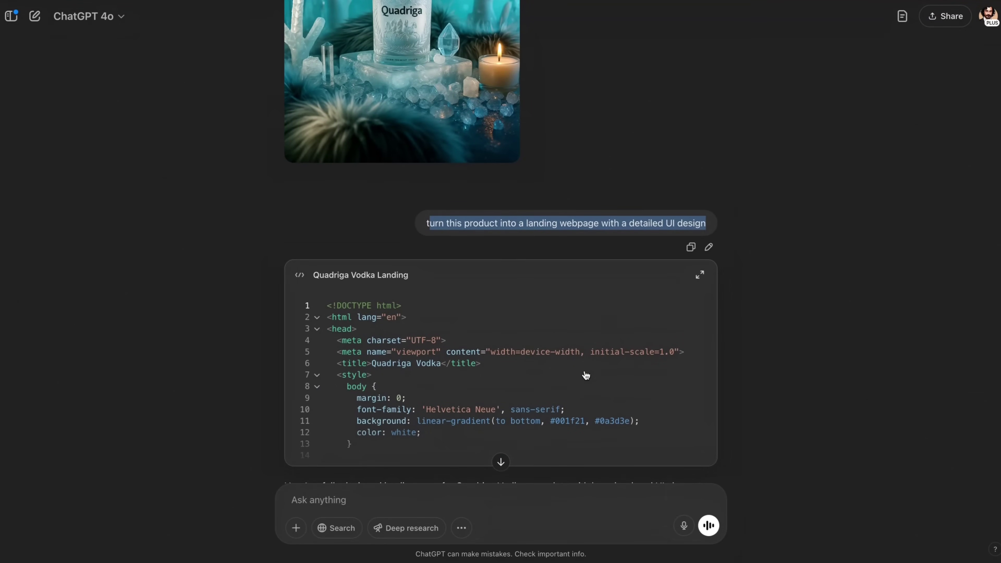
scroll(586, 375, down, 20)
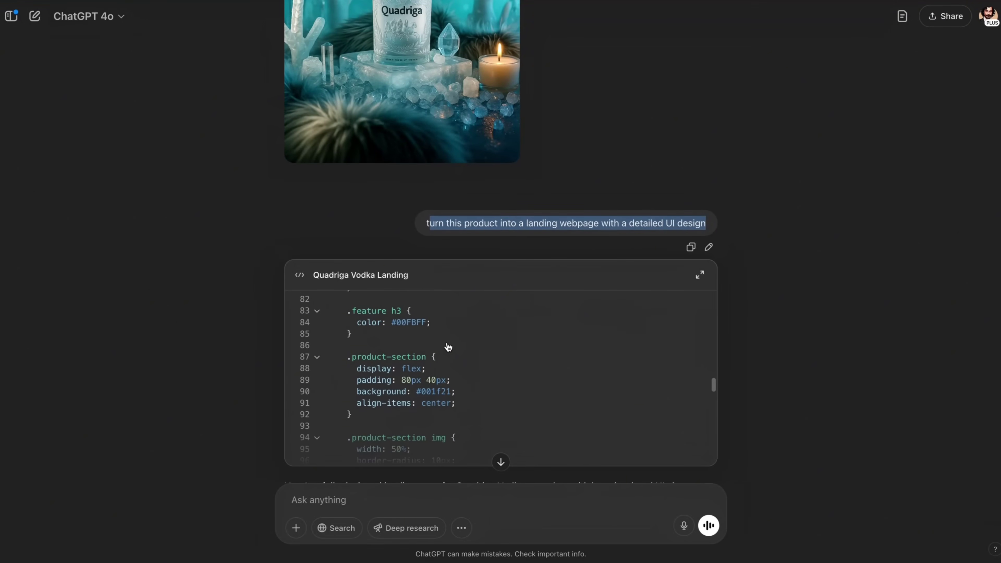
scroll(489, 351, up, 20)
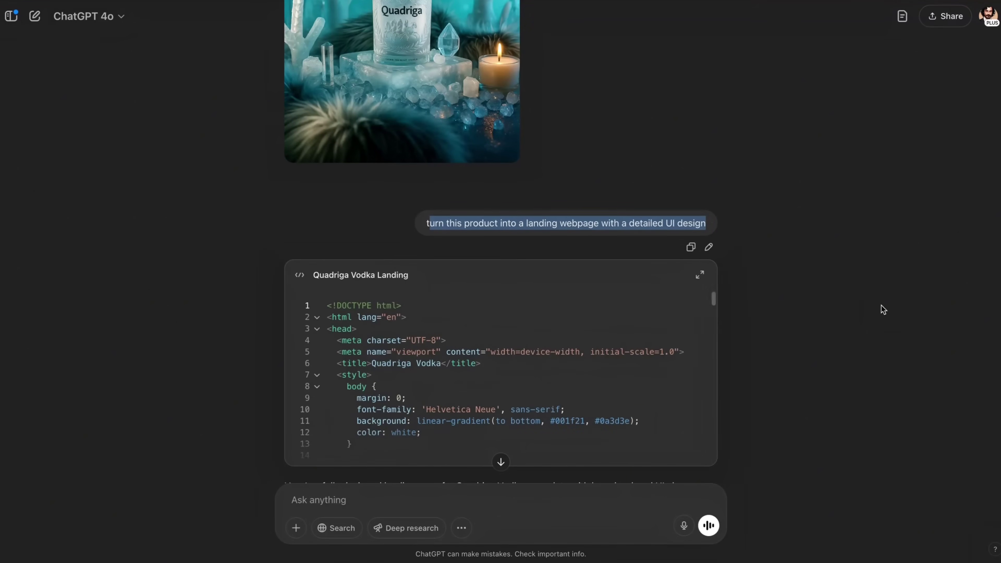
click(821, 323)
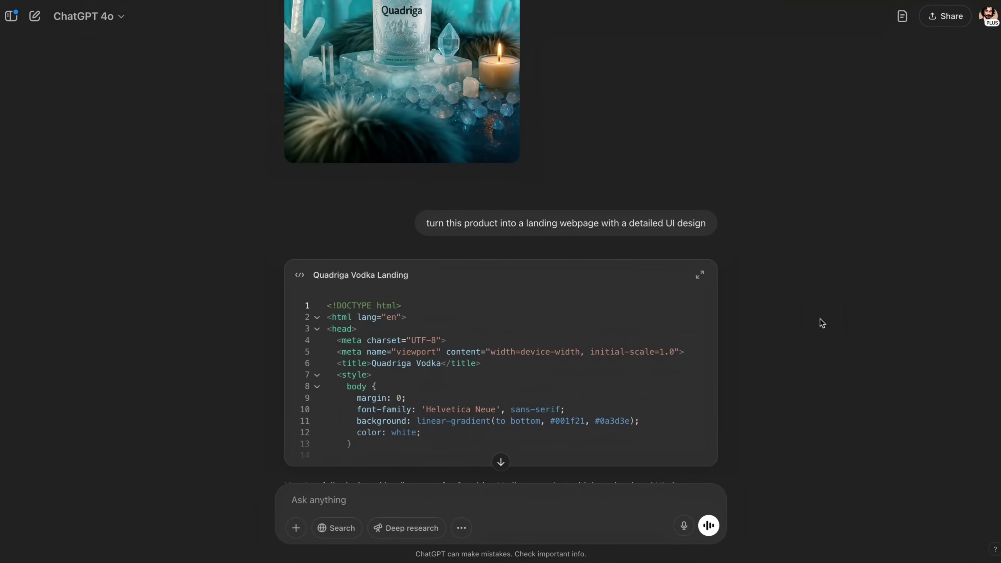
scroll(820, 320, down, 20)
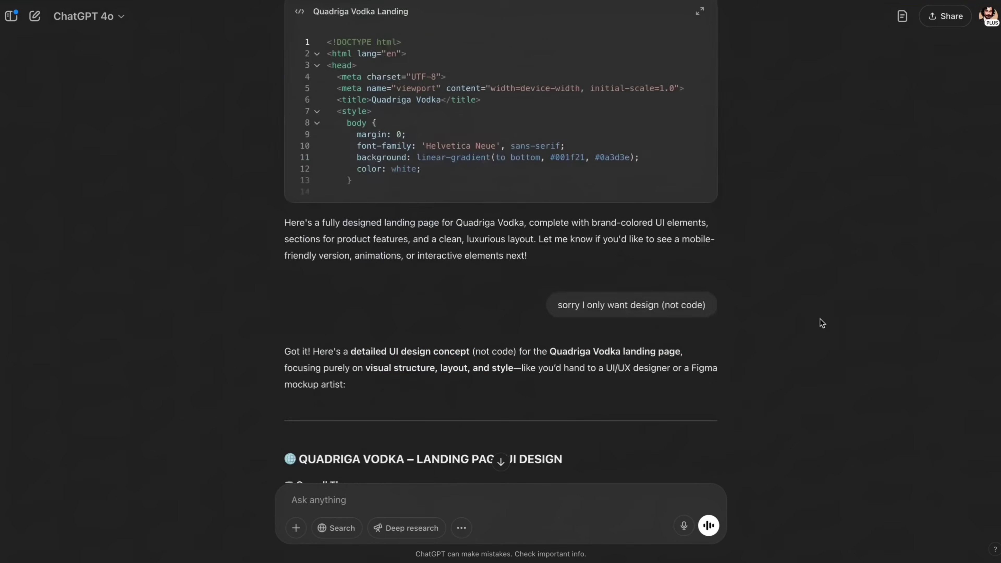
scroll(819, 319, down, 15)
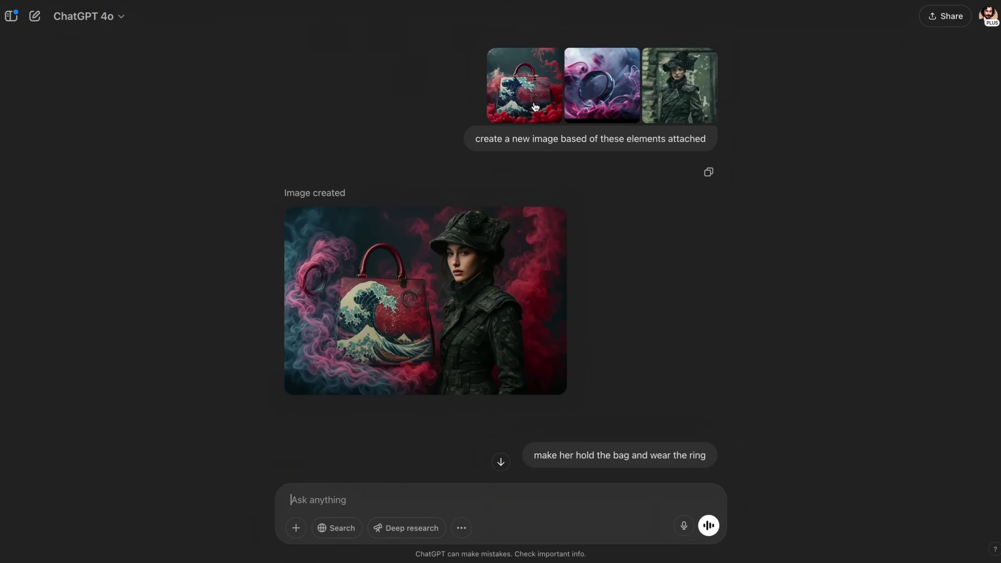
Step: Enlarge the attached handbag image, then view the woman-with-Great-Wave-bag result full size
click(533, 109)
click(438, 324)
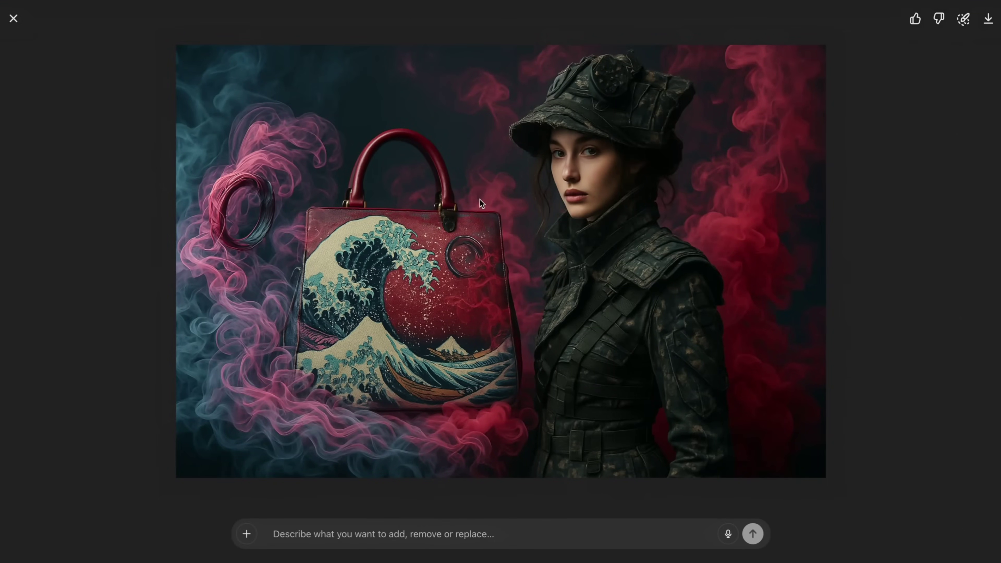
Step: Highlight the hold-the-bag-and-wear-the-ring request and view its generated image full size
click(13, 18)
scroll(389, 351, down, 6)
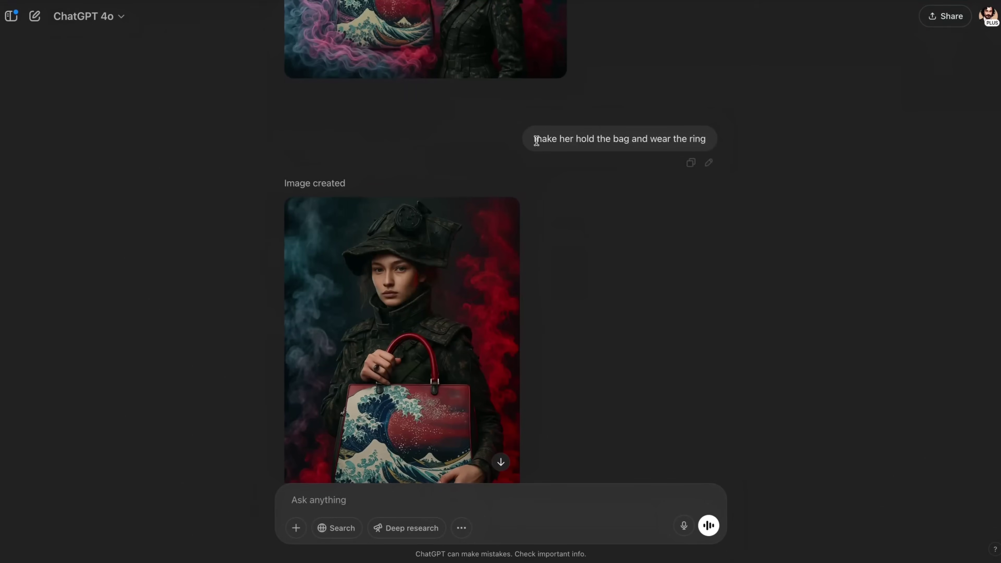
drag(536, 141, 709, 146)
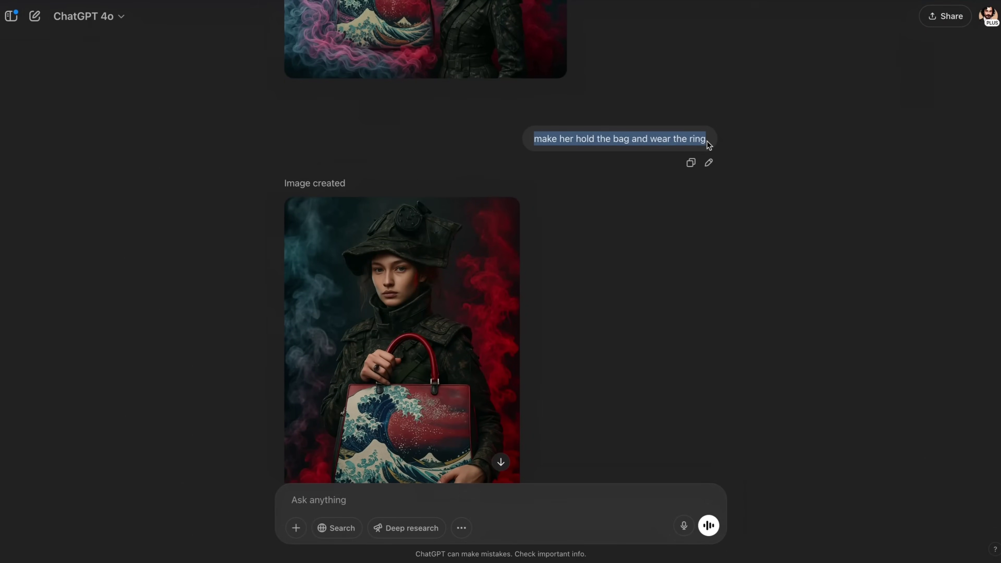
scroll(611, 318, down, 2)
click(415, 278)
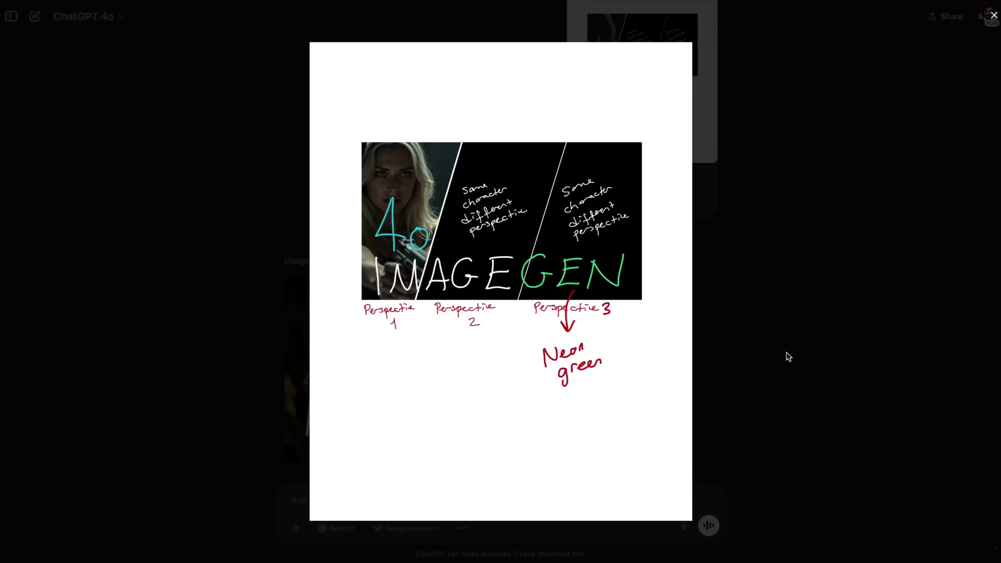
click(788, 357)
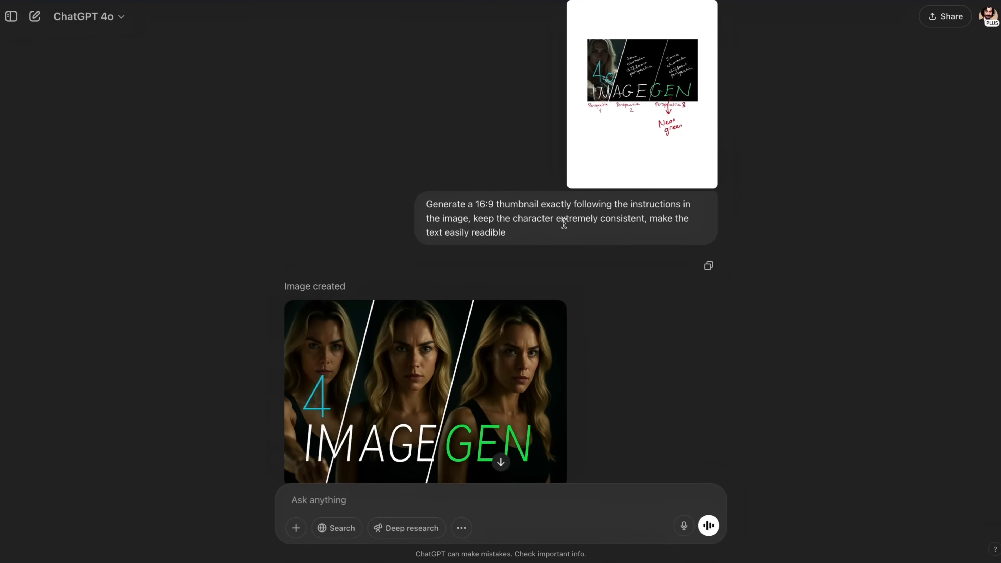
scroll(567, 278, down, 3)
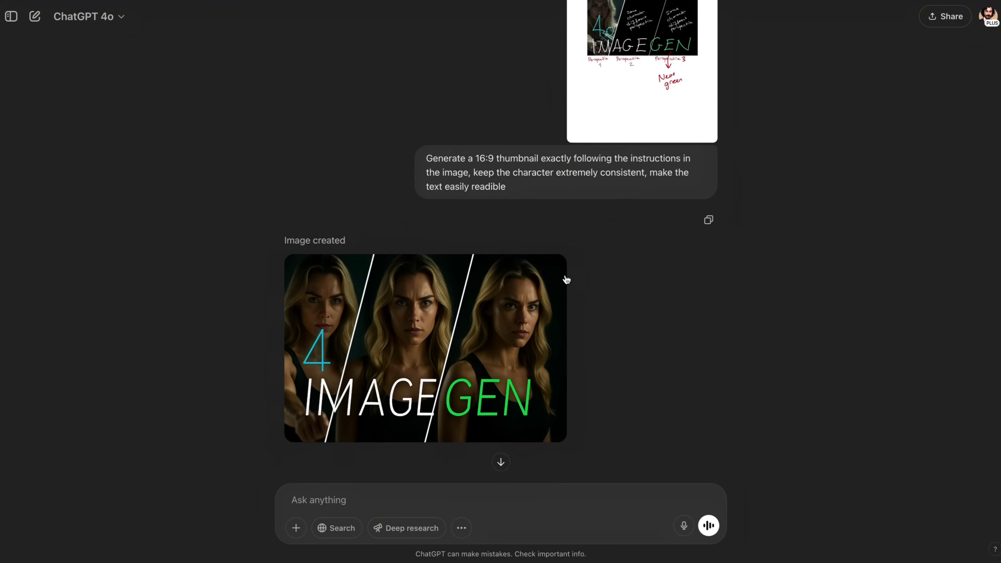
click(451, 315)
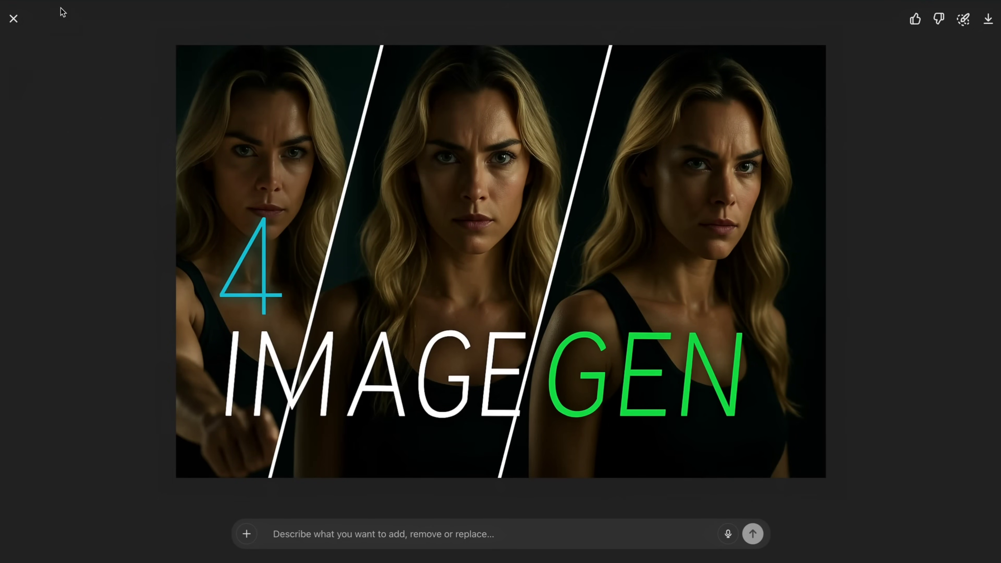
click(14, 19)
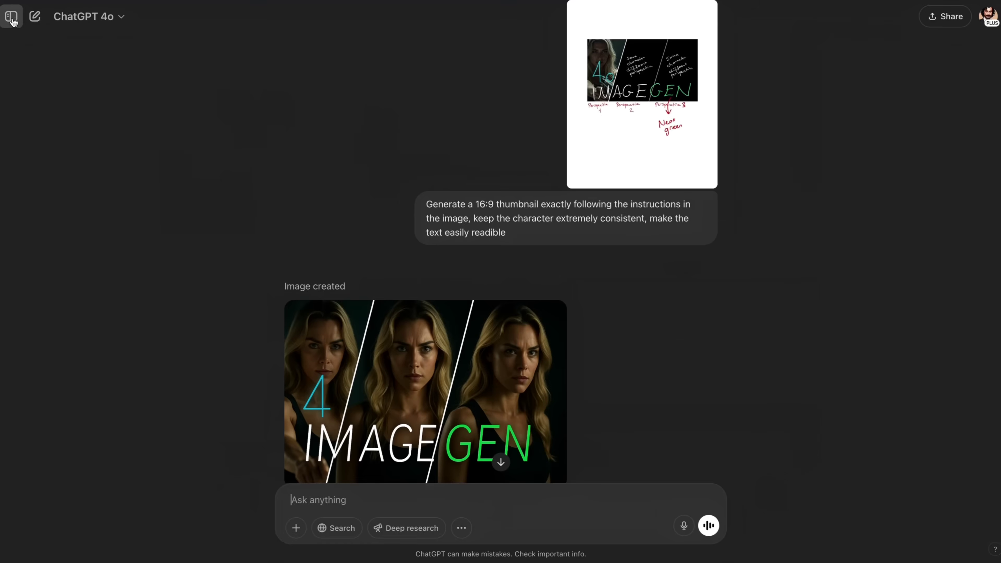
scroll(662, 319, down, 1)
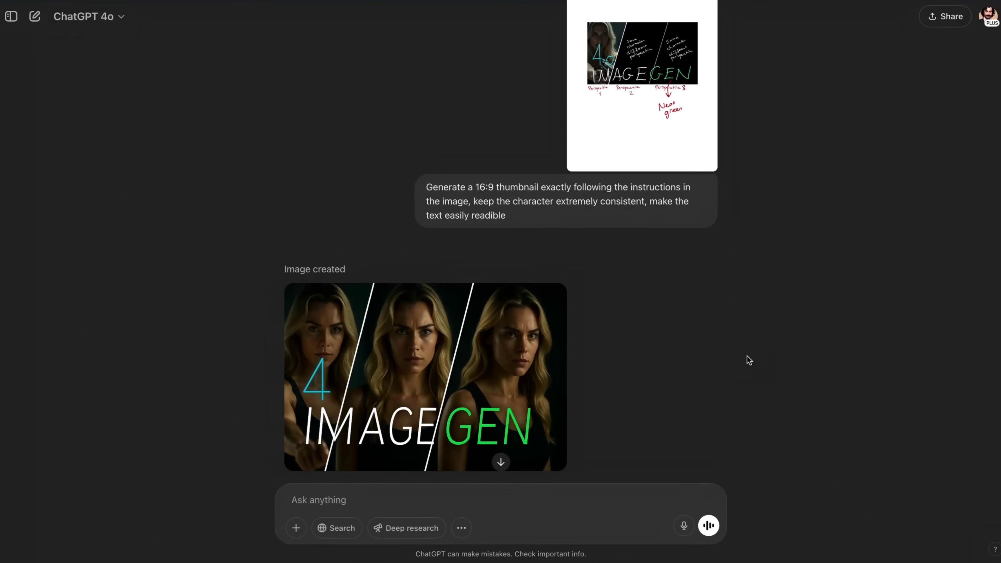
scroll(748, 360, down, 1)
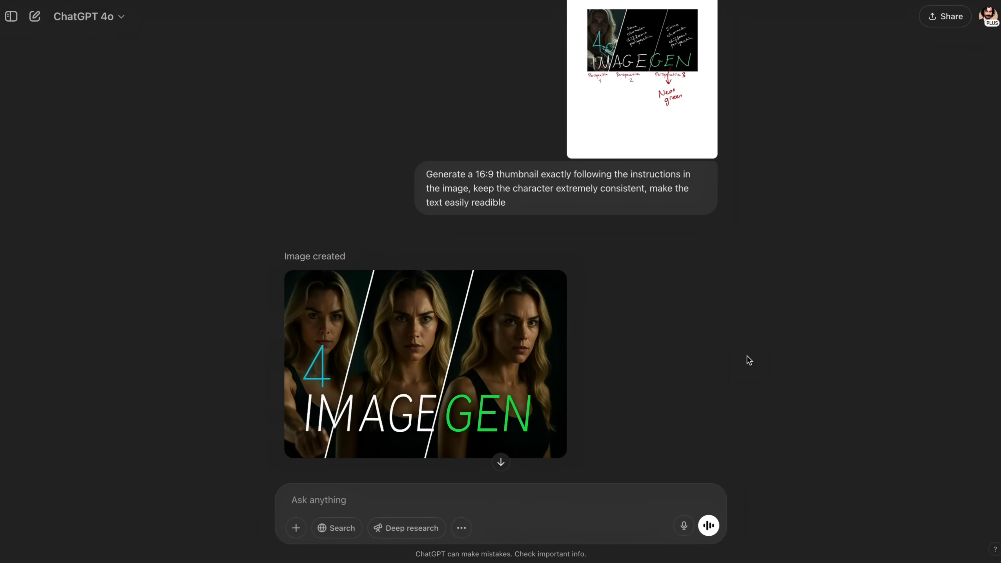